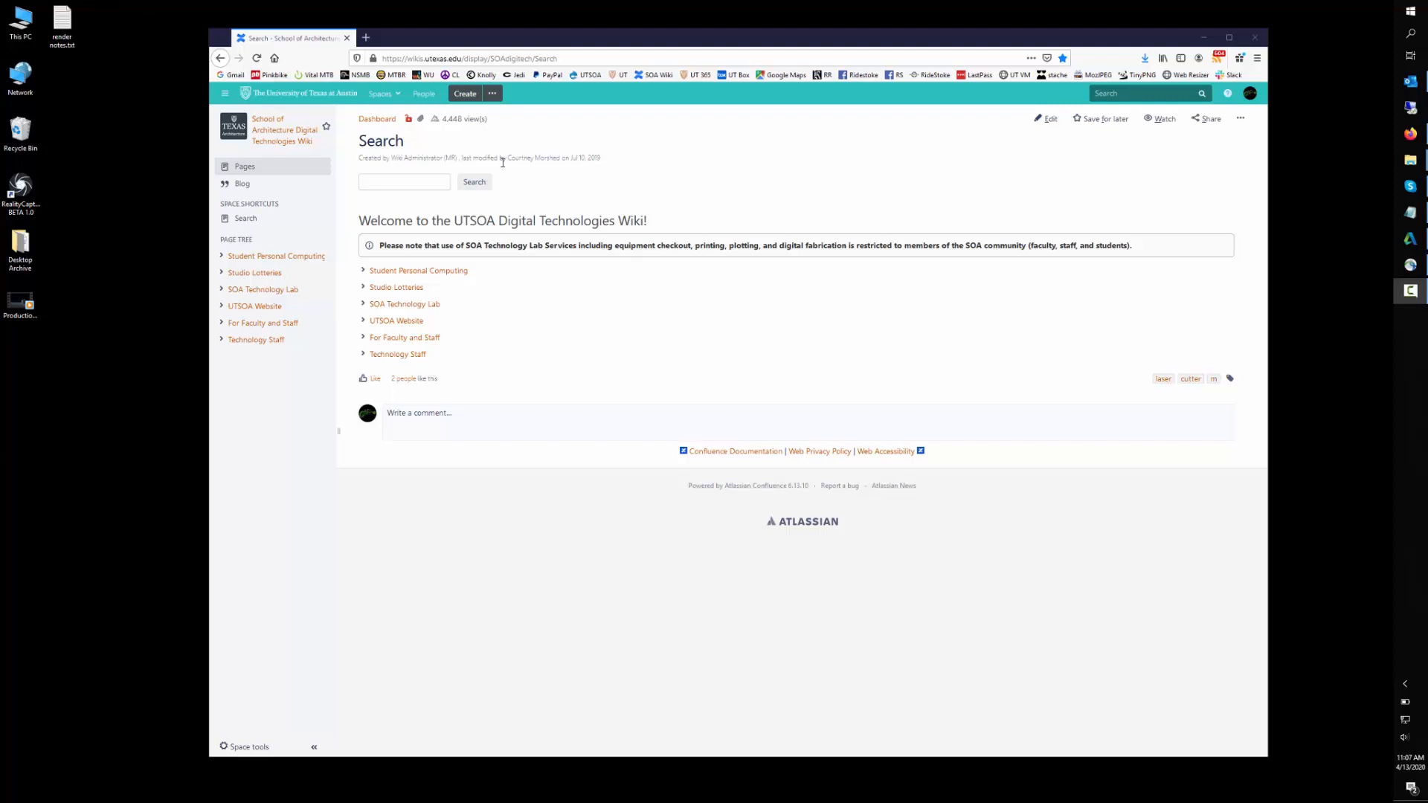
# Step: Open the Cisco AnyConnect client from the hidden background programs to check the VPN connection, and put its window away
pyautogui.click(1403, 684)
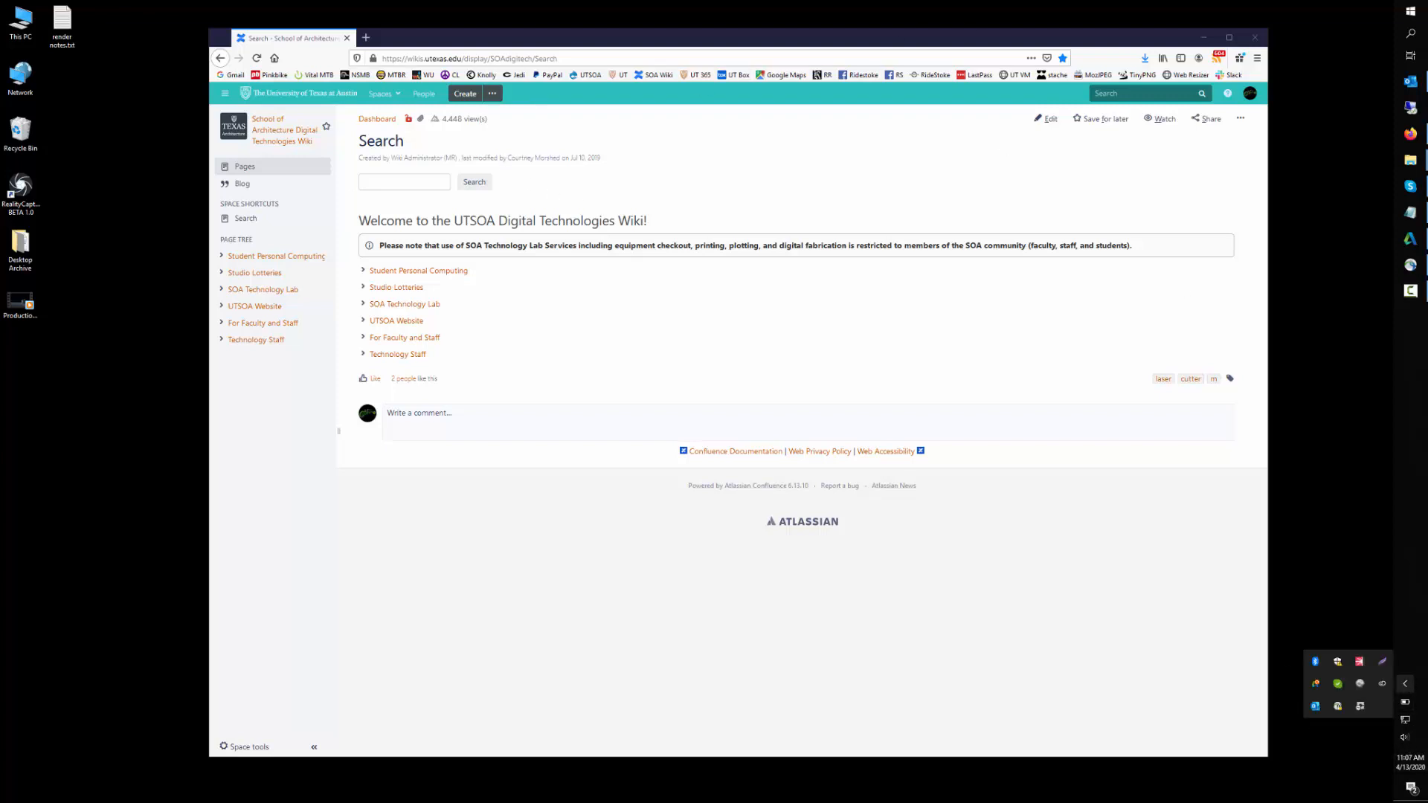
pyautogui.click(1339, 706)
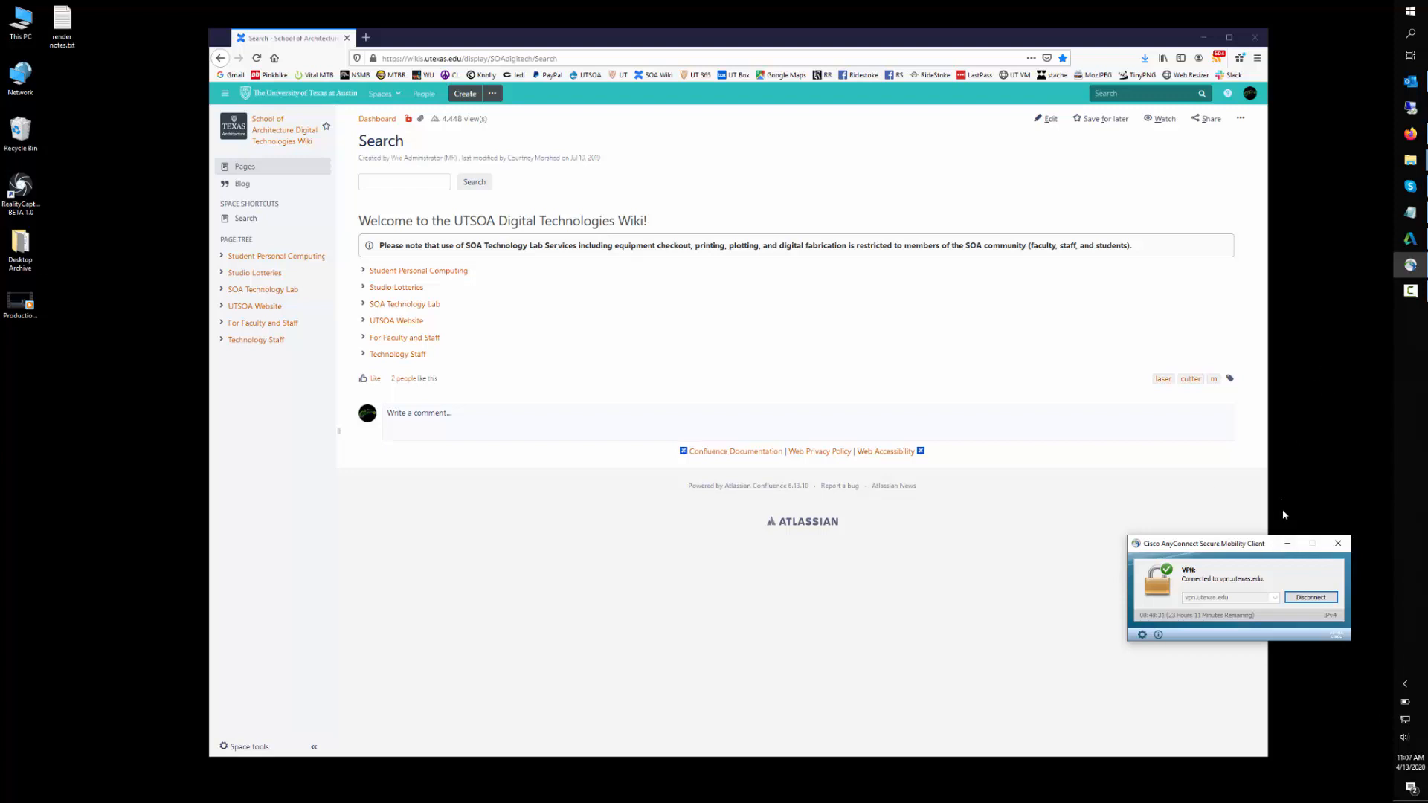
pyautogui.click(402, 182)
pyautogui.click(1296, 565)
pyautogui.click(1288, 545)
# Step: Search the wiki for "render" and open the page "Overview: Render File Submission Workflows"
pyautogui.click(409, 183)
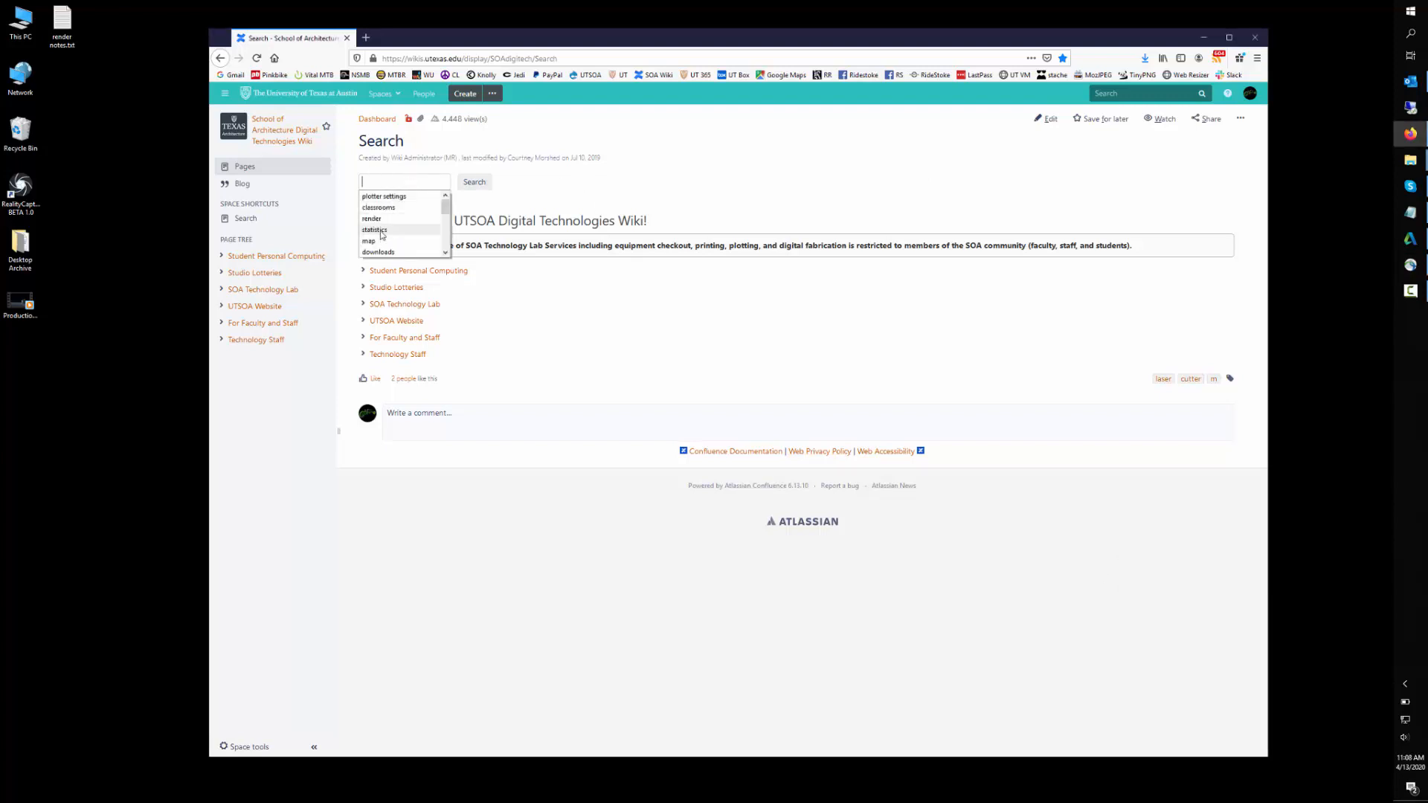
pyautogui.click(388, 220)
pyautogui.click(462, 184)
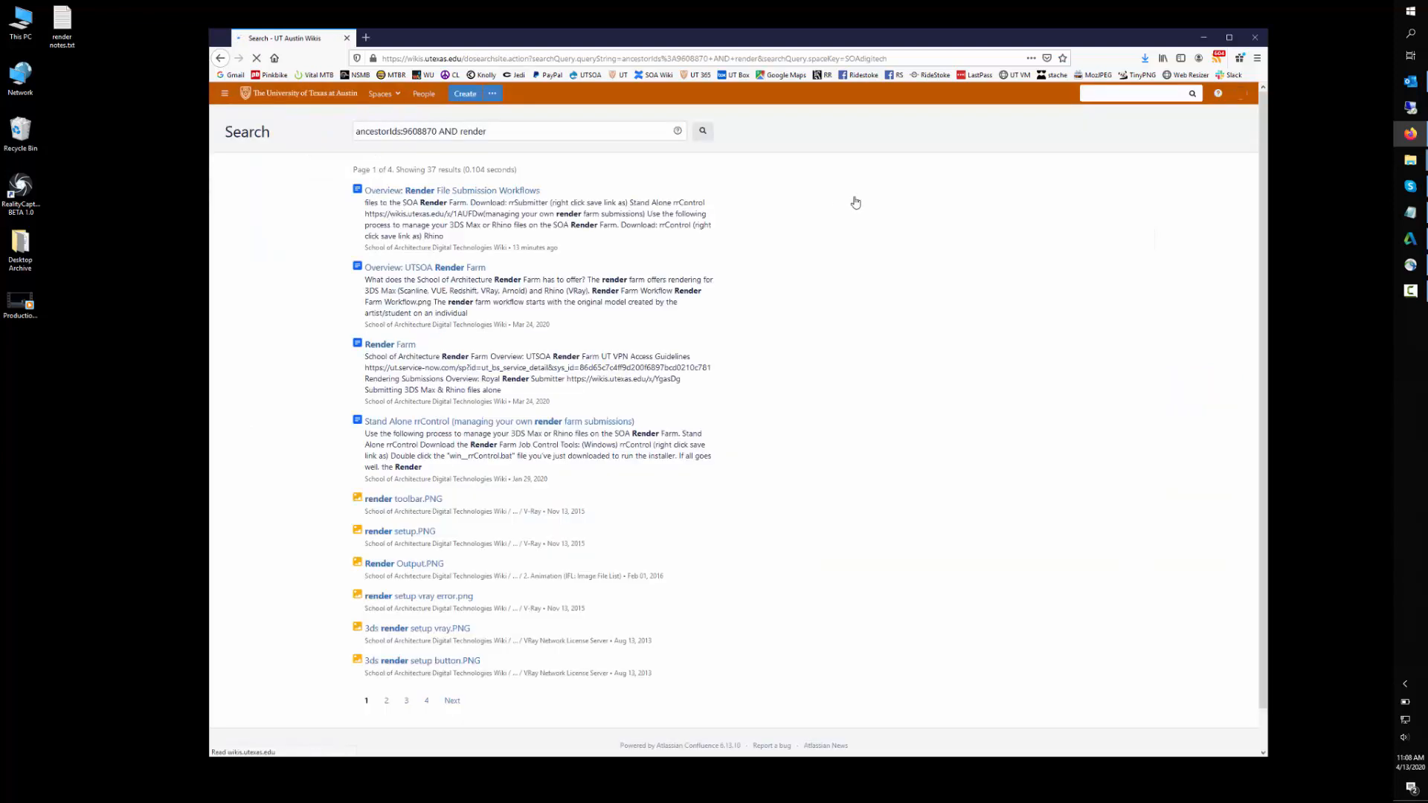
pyautogui.click(409, 192)
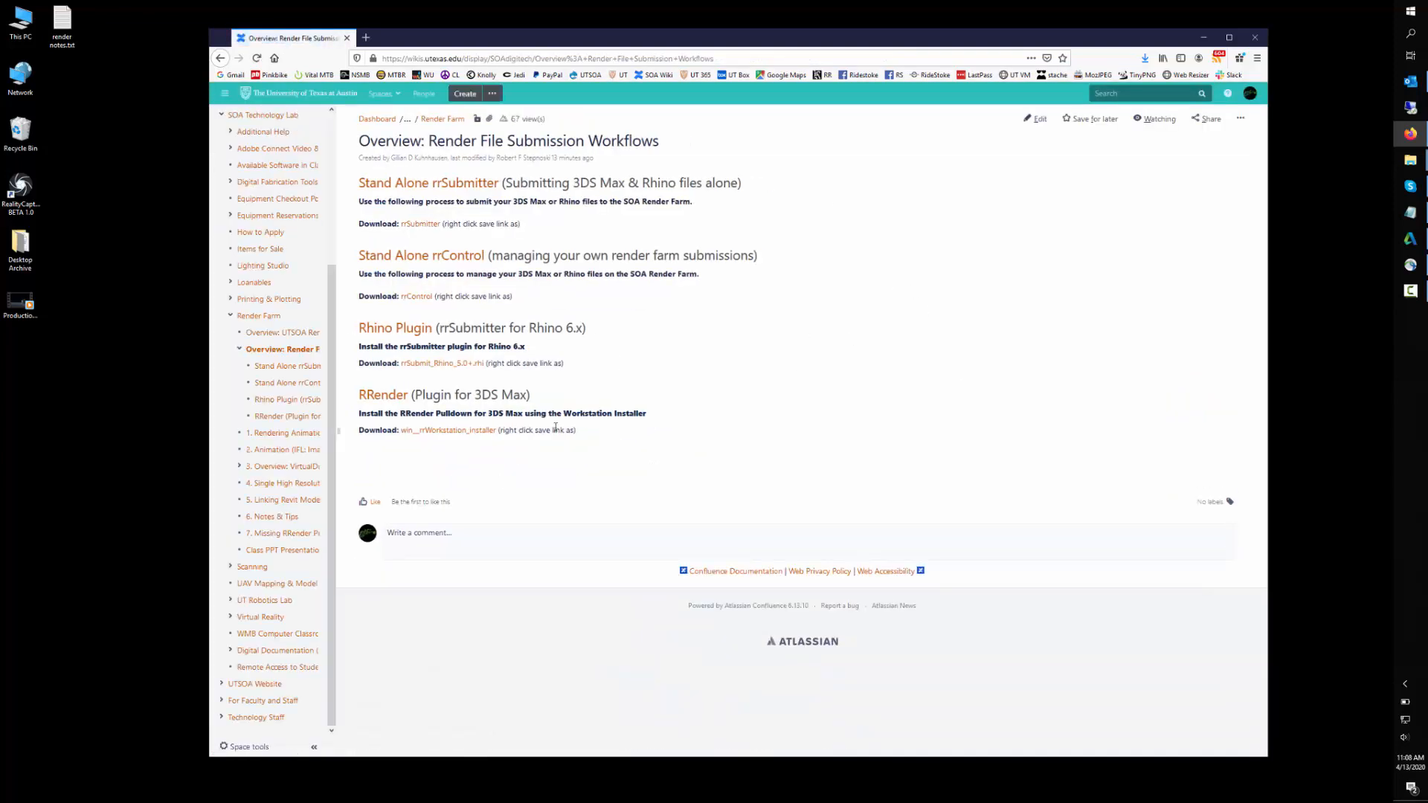
# Step: Save the rrSubmitter download to the Desktop as win__rrSubmitter.bat and run it
pyautogui.rightClick(423, 226)
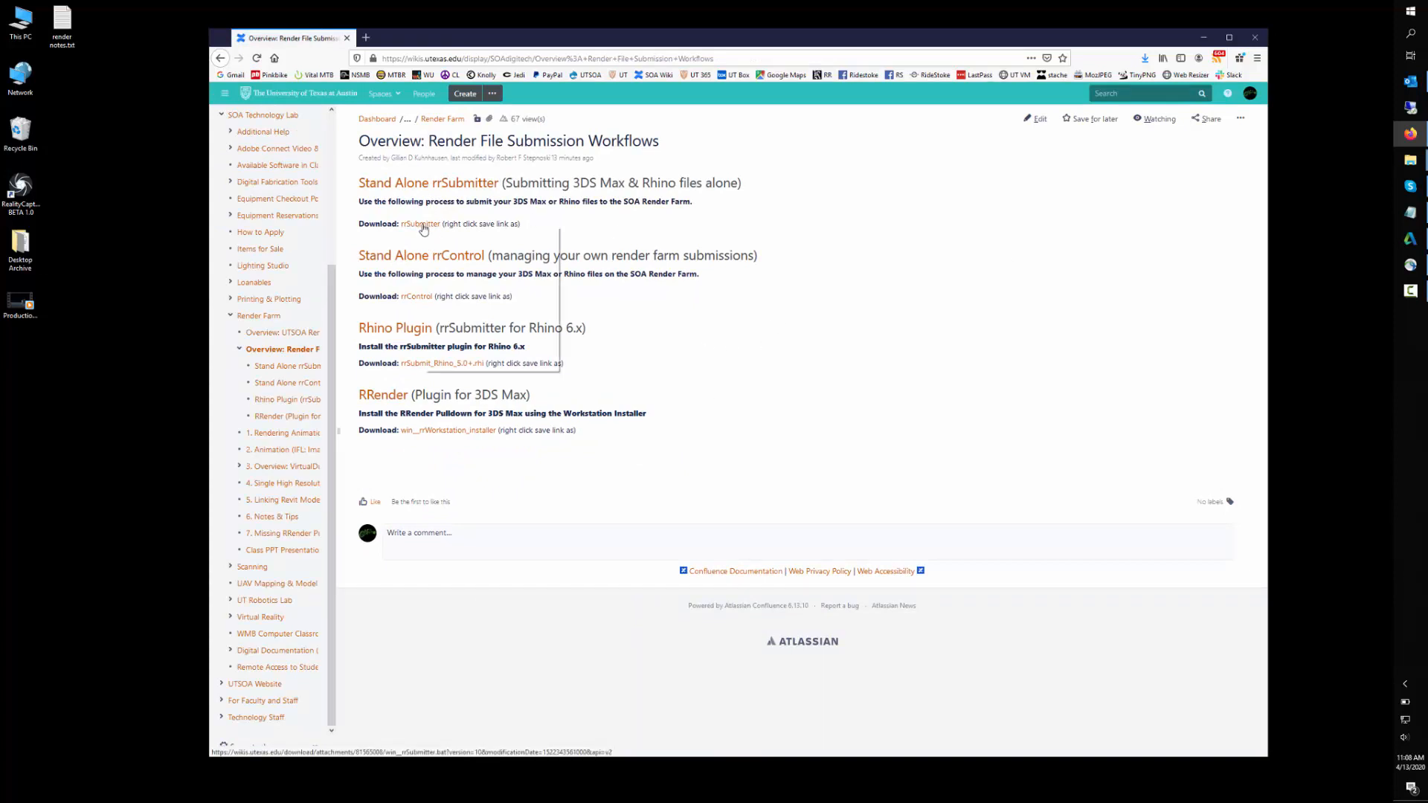
pyautogui.click(492, 285)
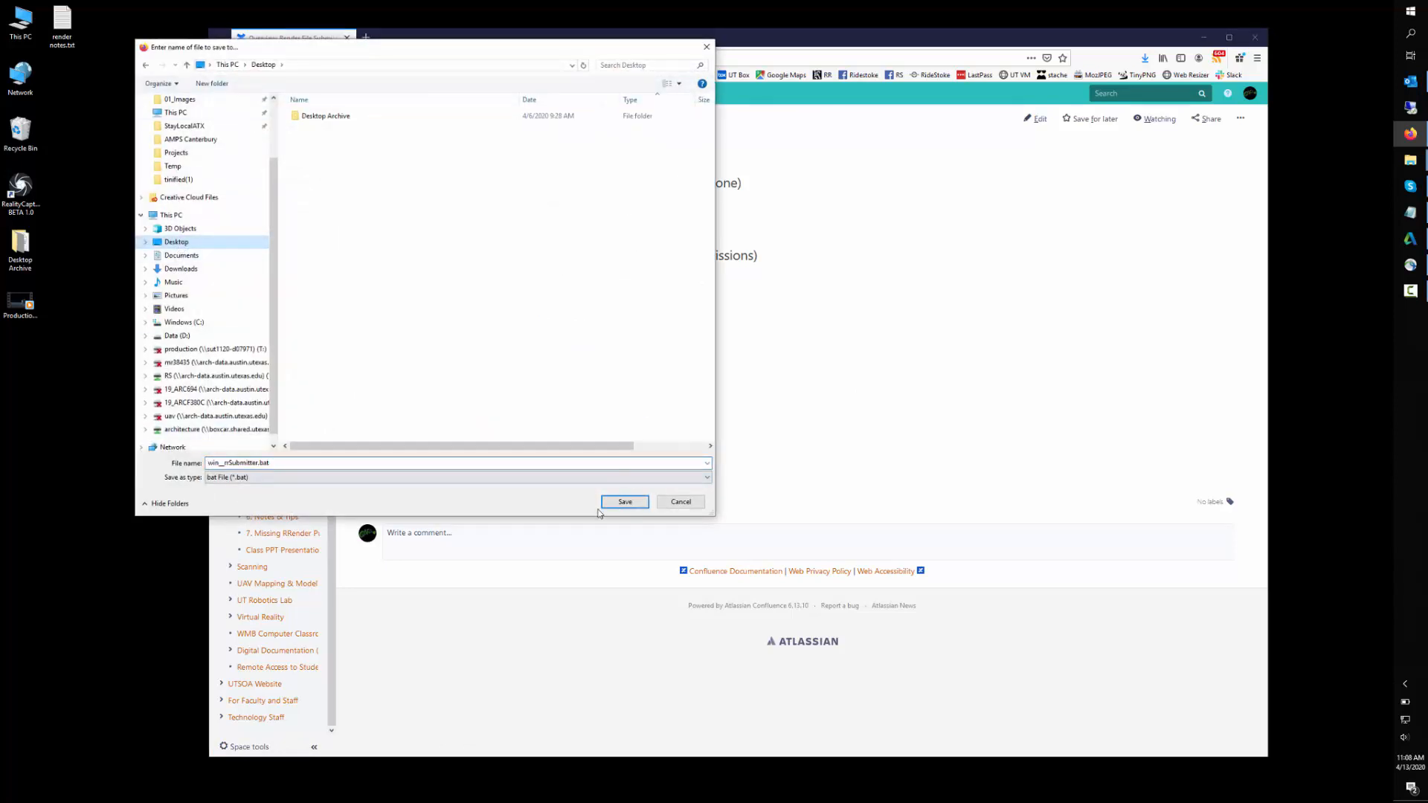
pyautogui.click(623, 502)
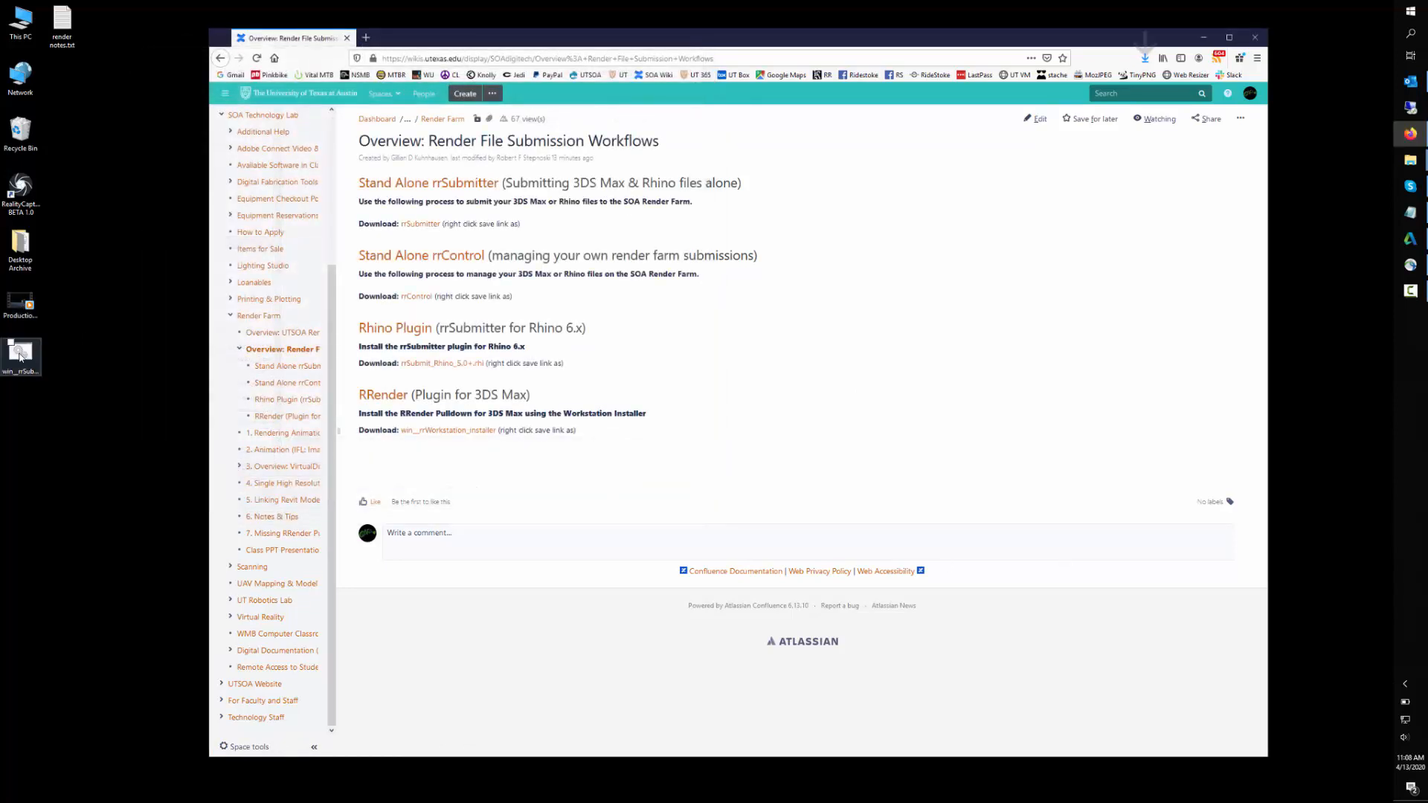
pyautogui.doubleClick(6, 358)
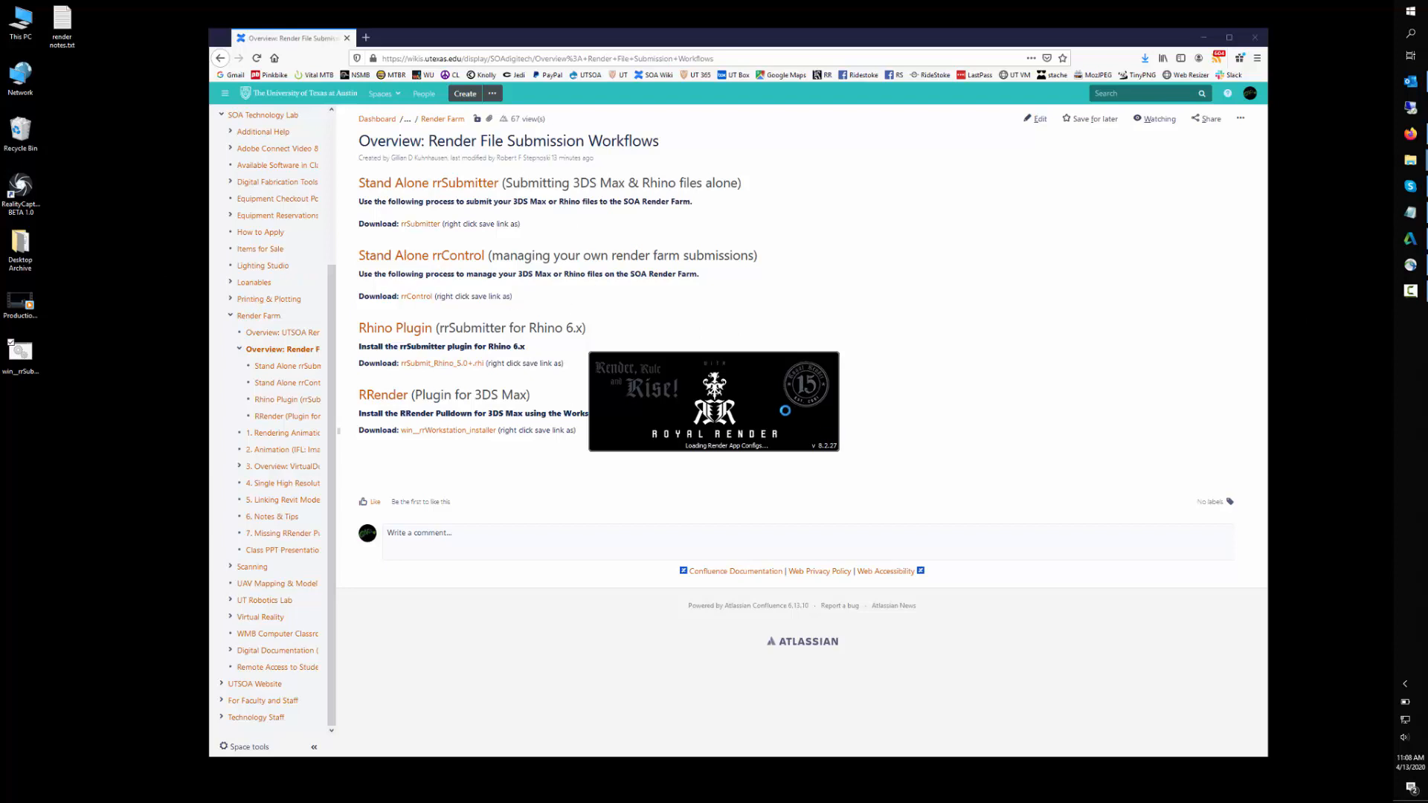
# Step: Open the Stand Alone rrSubmitter instructions page on the wiki and reposition the browser window
pyautogui.click(466, 184)
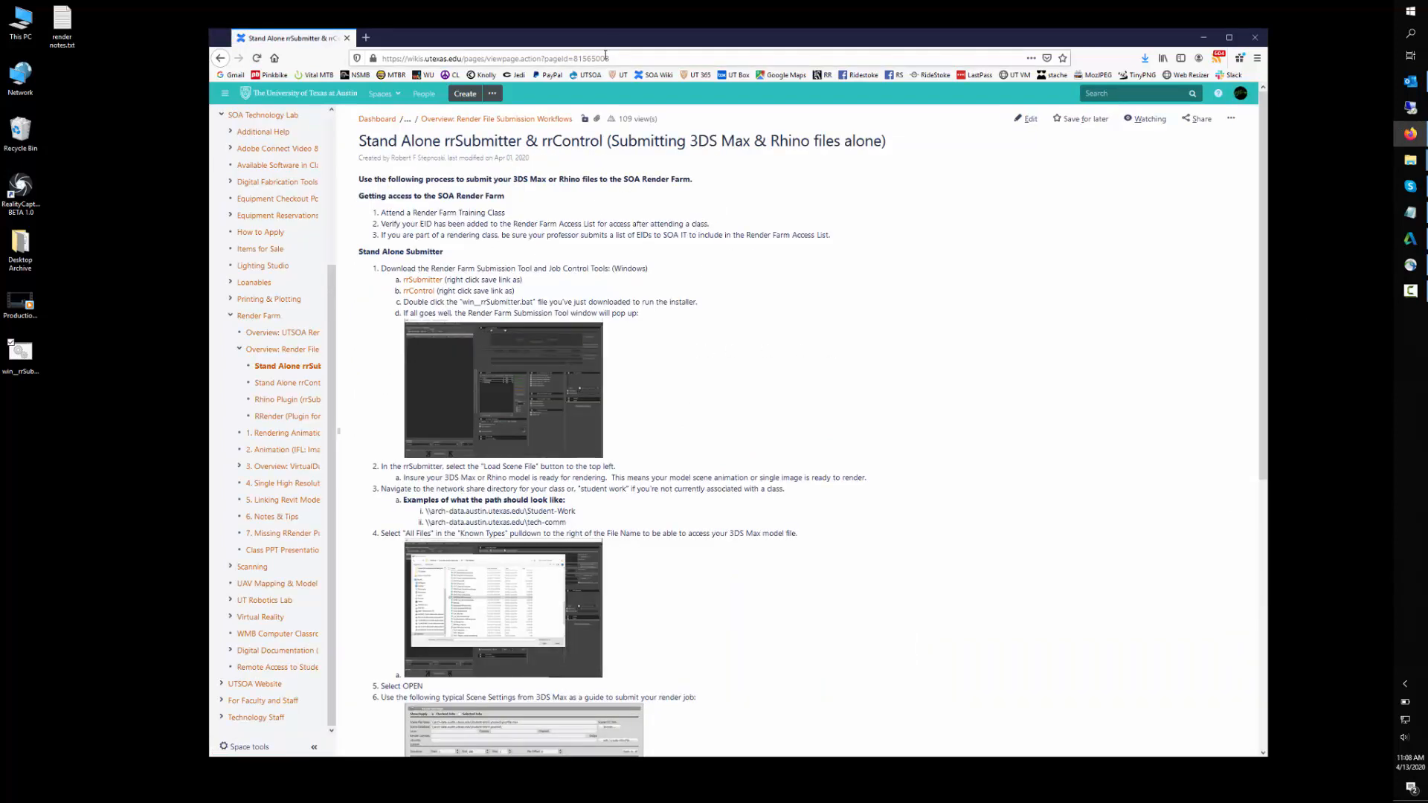
pyautogui.moveTo(597, 37)
pyautogui.mouseDown()
pyautogui.moveTo(591, 24)
pyautogui.moveTo(601, 70)
pyautogui.moveTo(598, 55)
pyautogui.mouseUp()
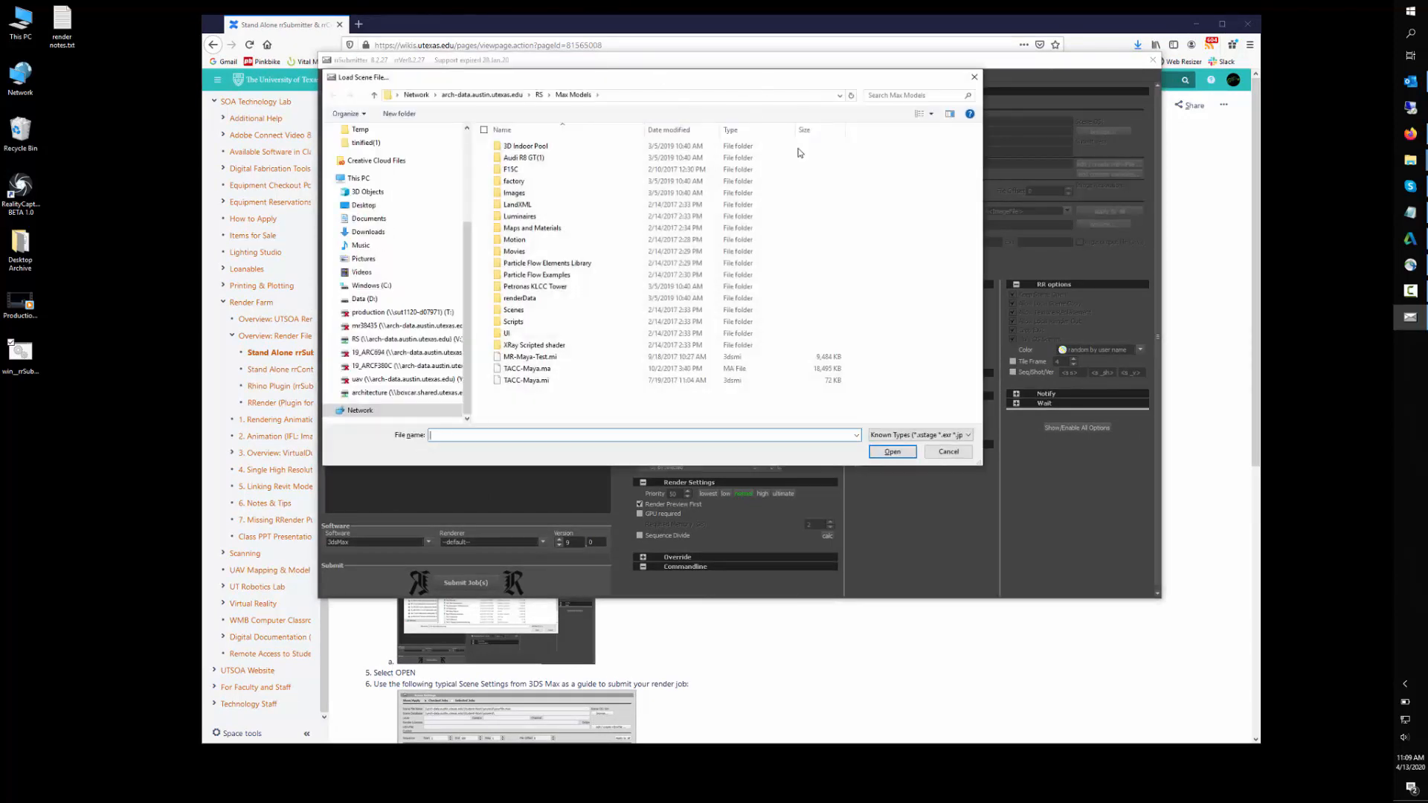
# Step: Dismiss the Load Scene File dialog and enlarge the rrSubmitter window
pyautogui.click(974, 77)
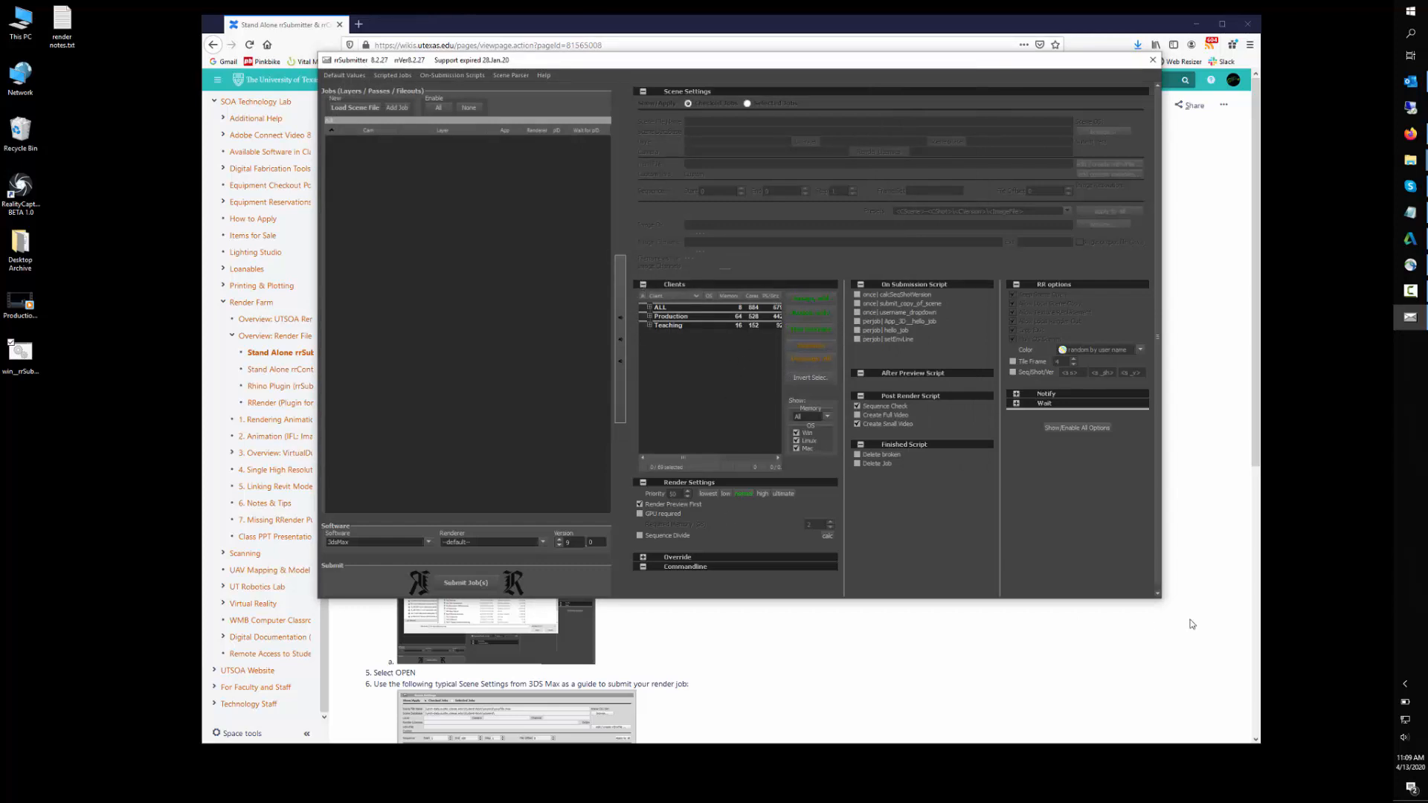
pyautogui.moveTo(1161, 598); pyautogui.dragTo(1188, 637)
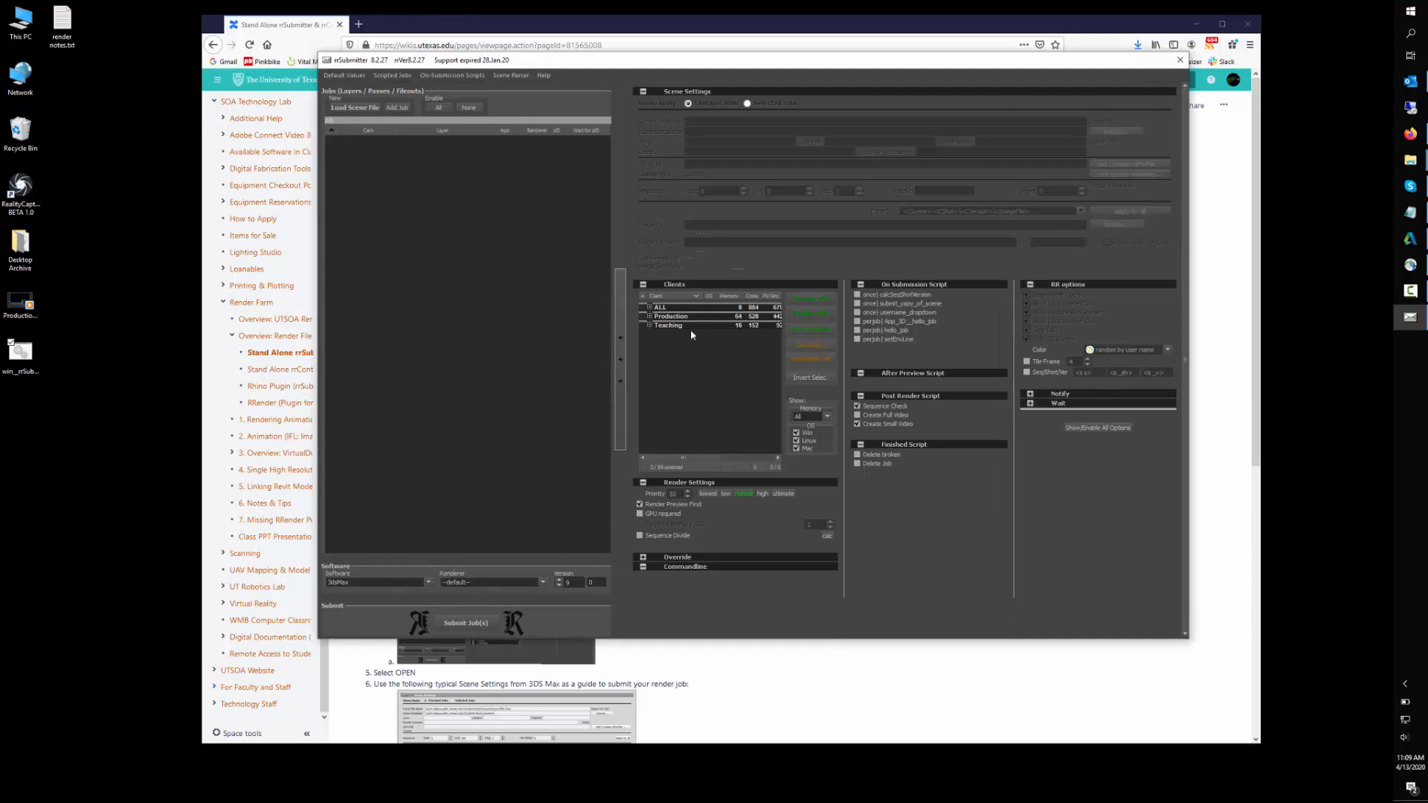
# Step: Review the machines in the ALL, Production and Teaching client groups, selecting the Production group for the job
pyautogui.click(649, 308)
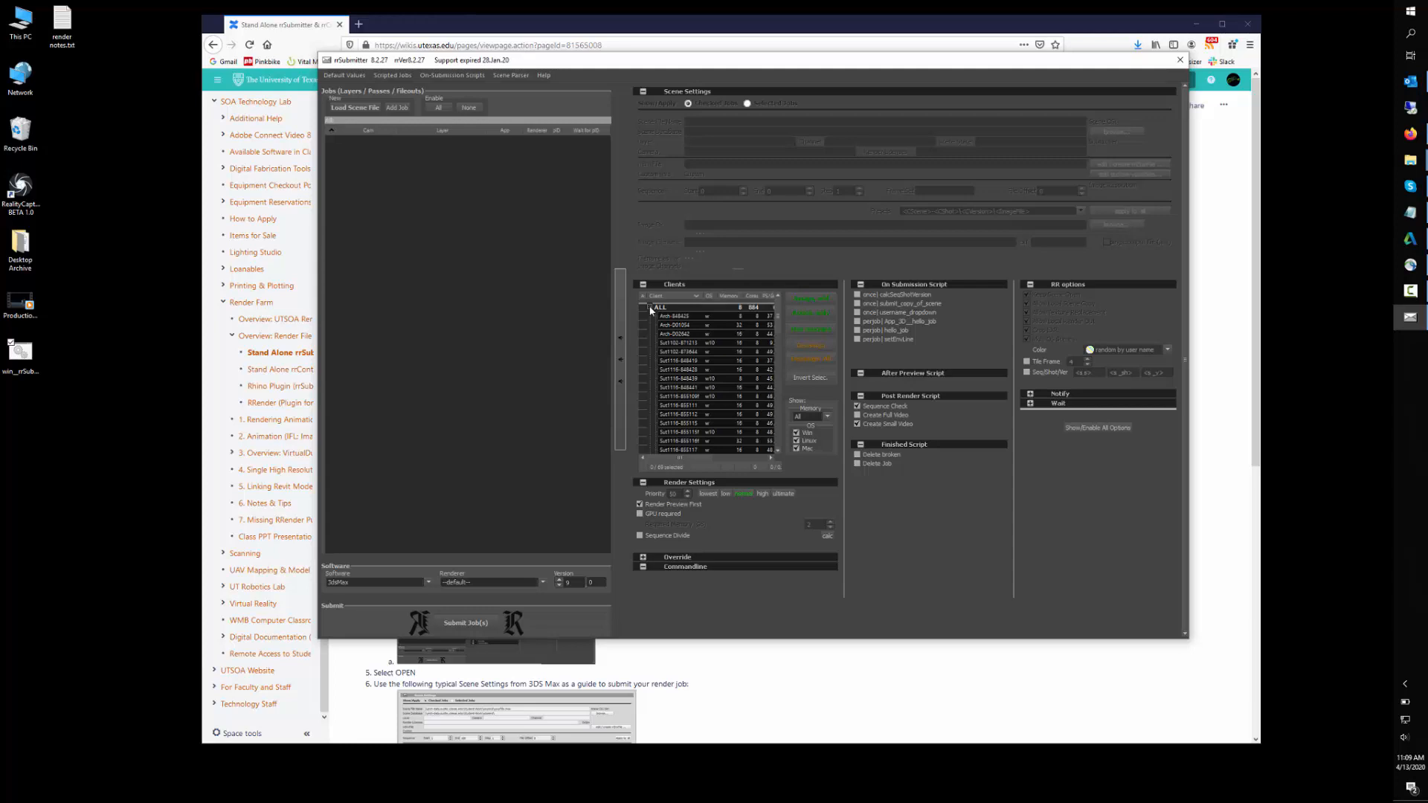
pyautogui.click(650, 308)
pyautogui.click(669, 317)
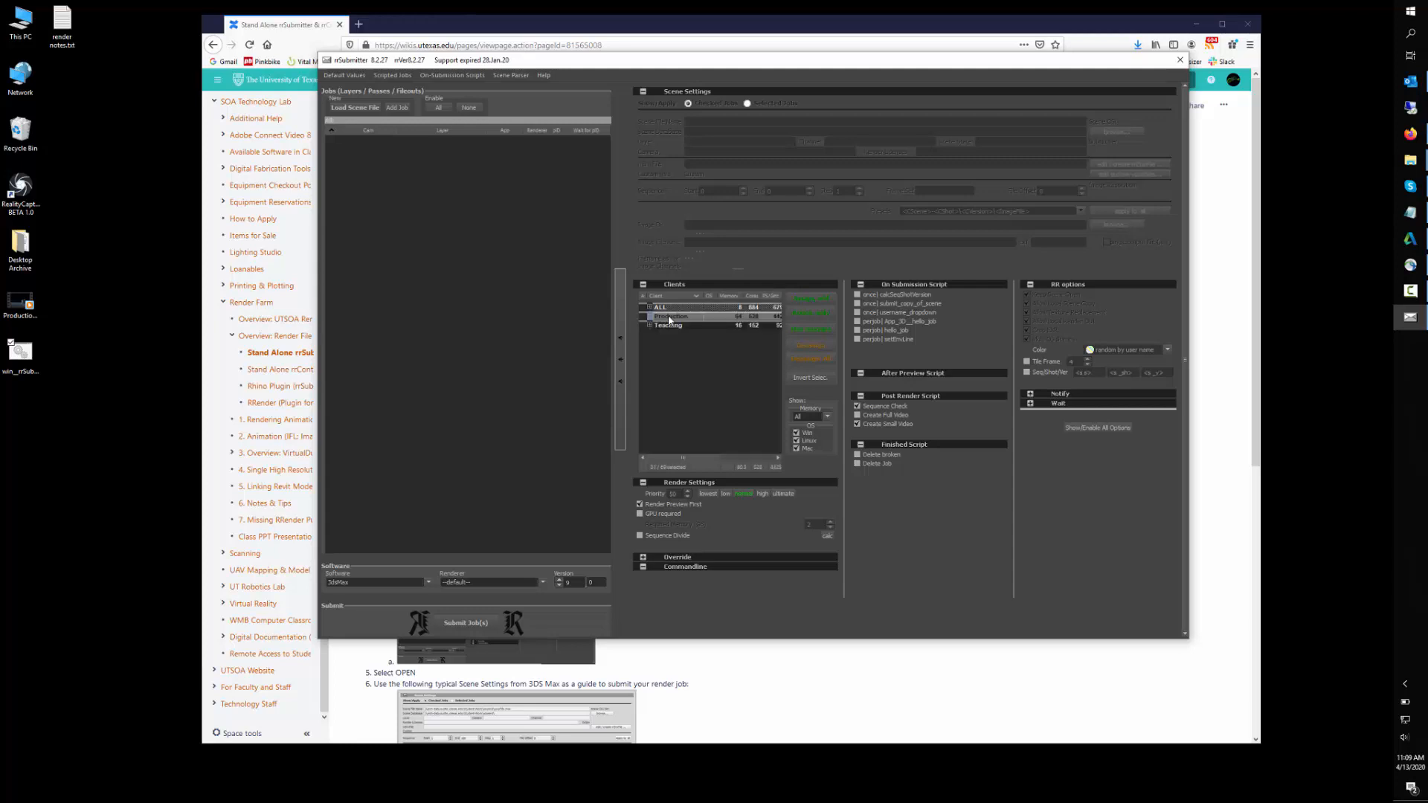
pyautogui.click(650, 317)
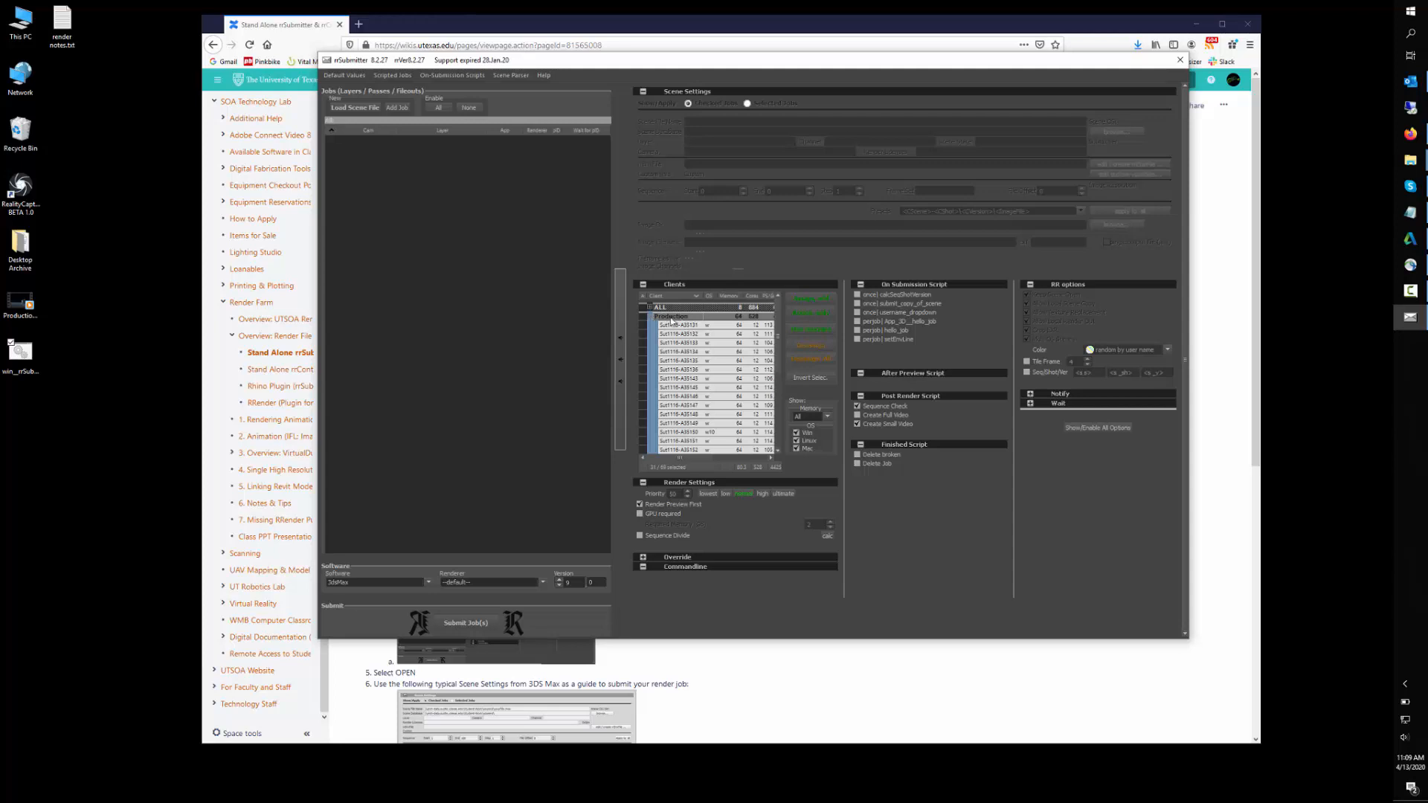
pyautogui.click(650, 317)
pyautogui.click(650, 325)
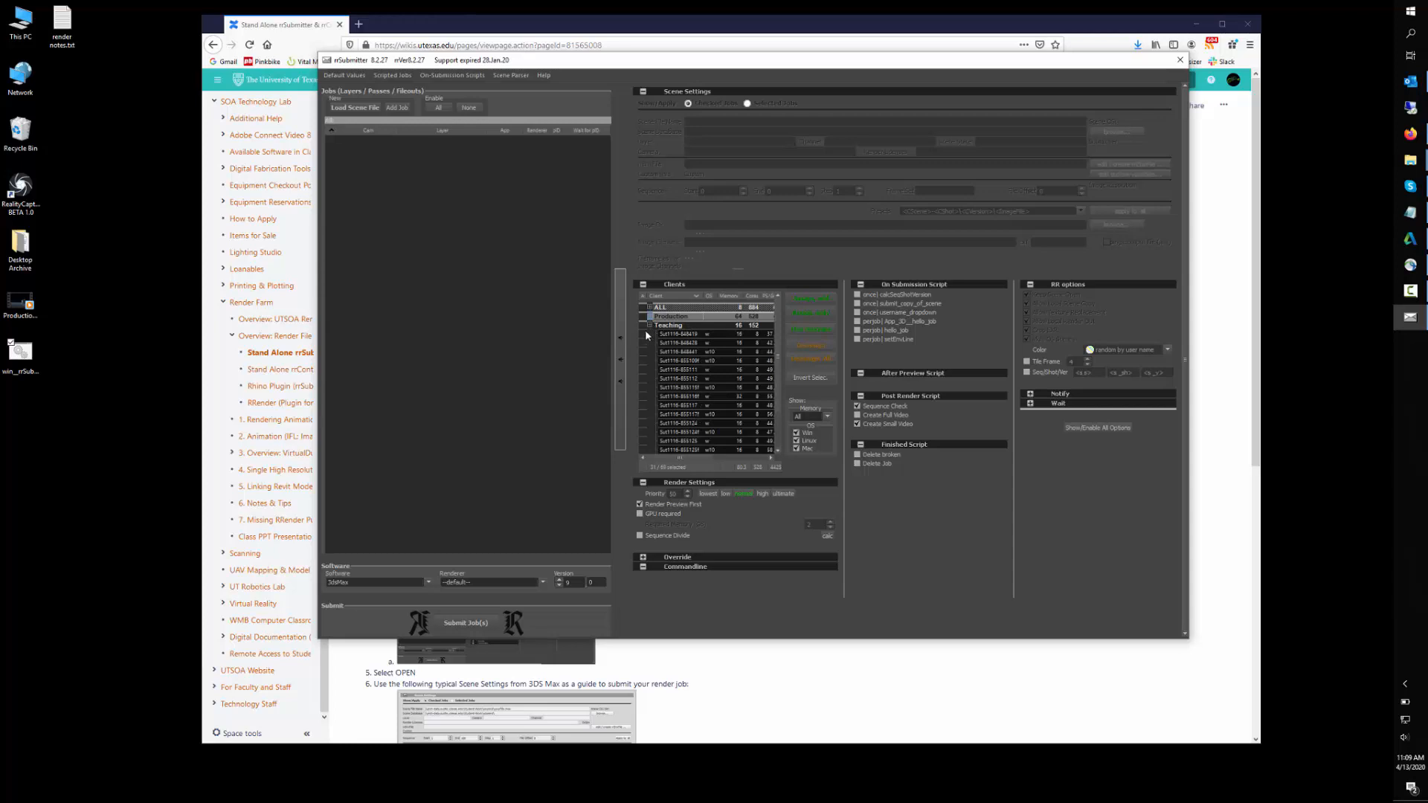
pyautogui.click(651, 326)
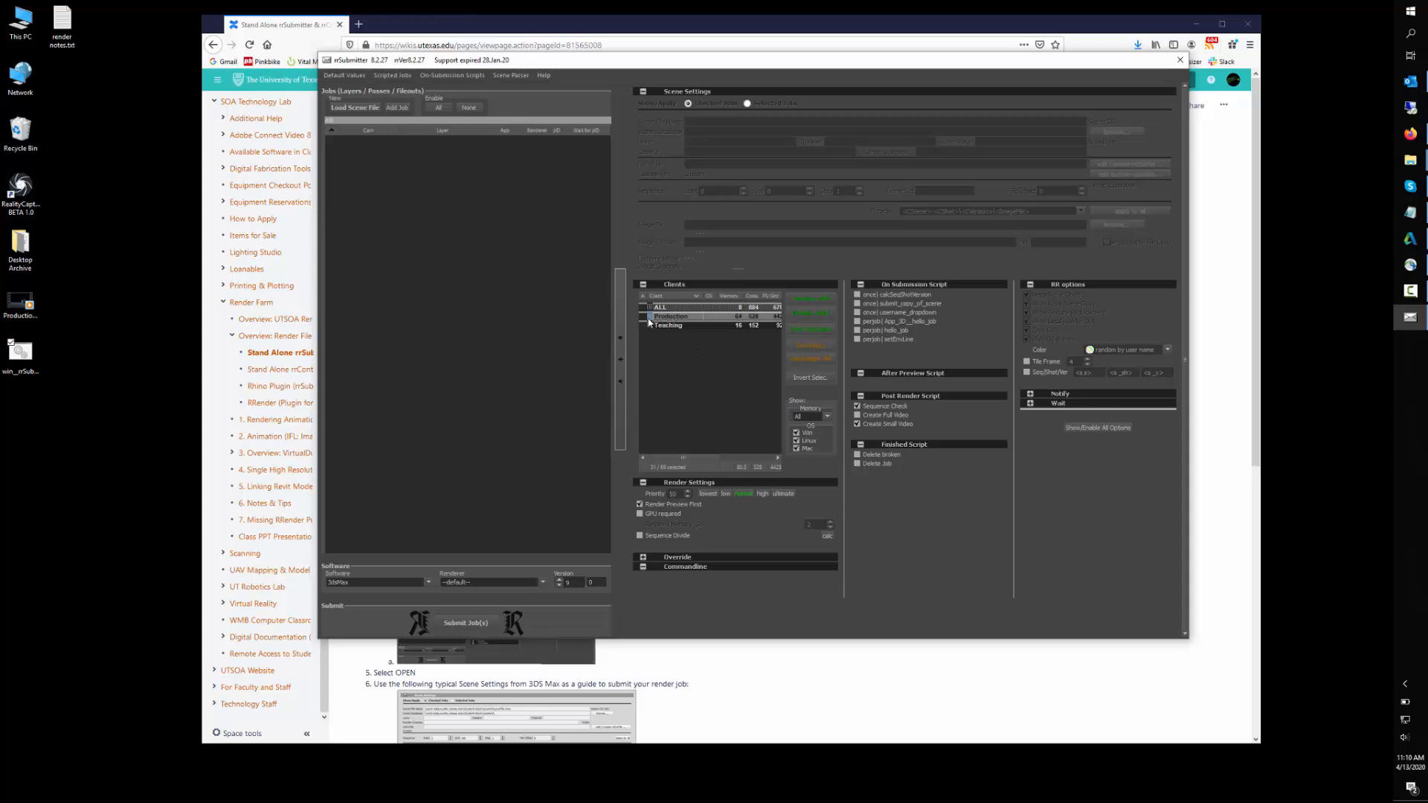
# Step: Review the memory filter options with the Production group expanded, and turn off Render Preview First
pyautogui.click(650, 316)
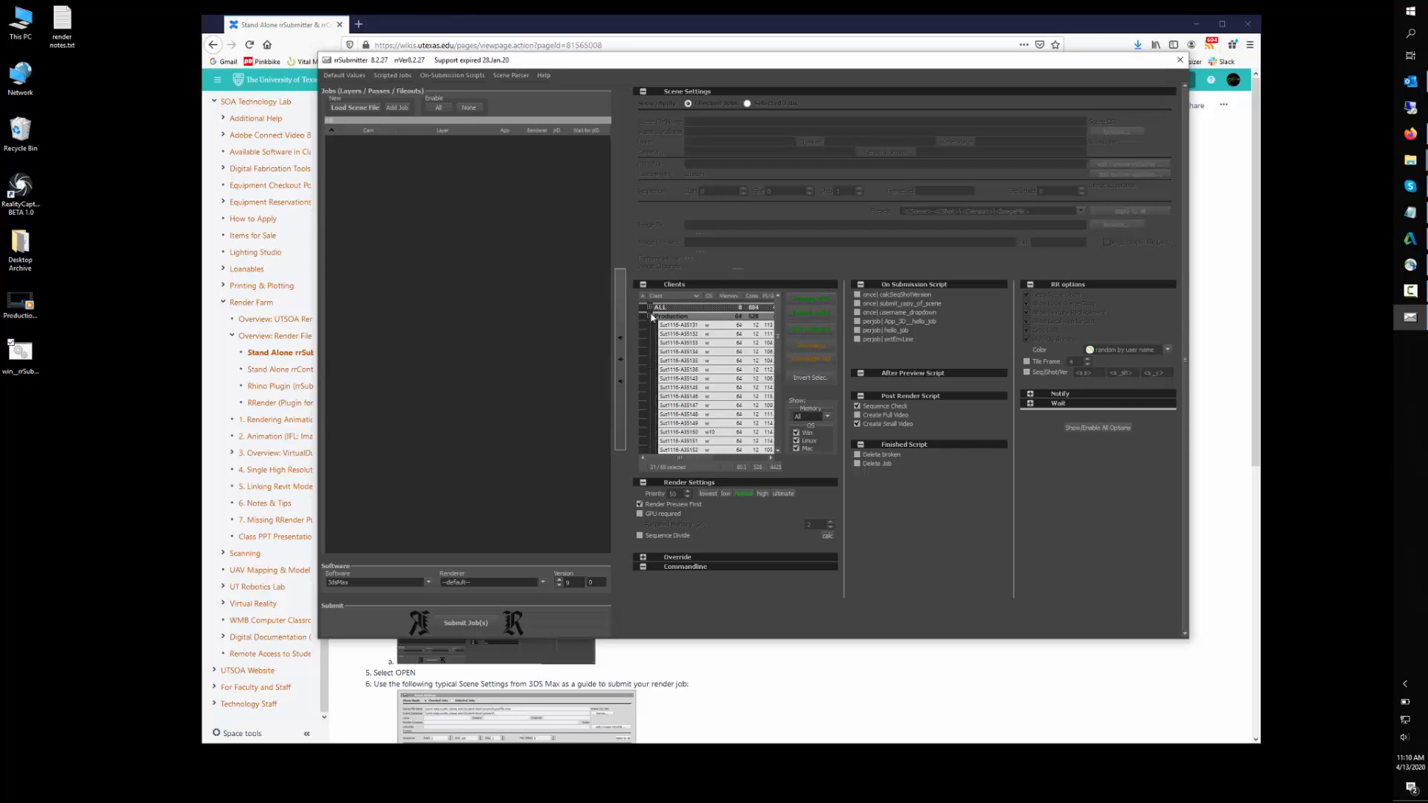
pyautogui.click(828, 417)
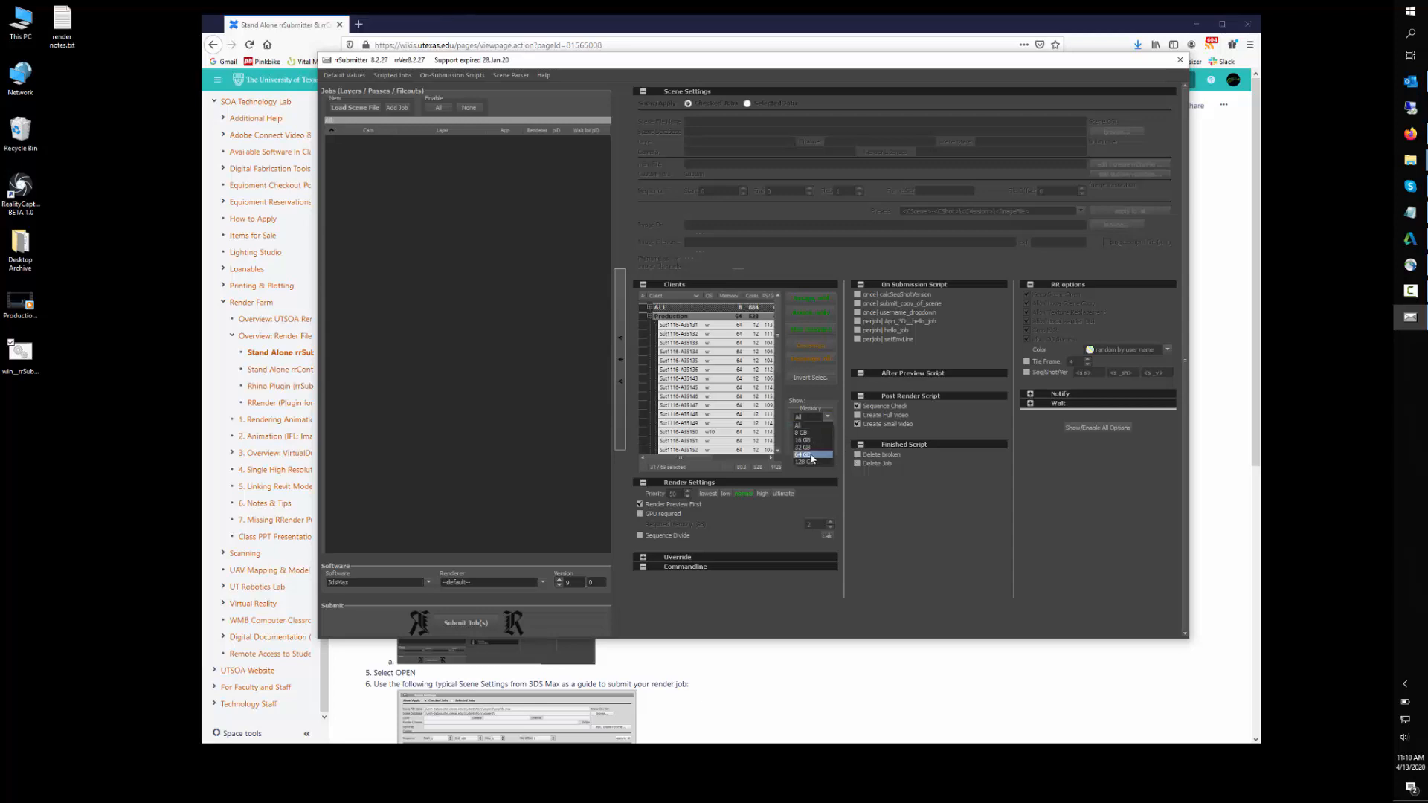
pyautogui.click(840, 403)
pyautogui.click(649, 317)
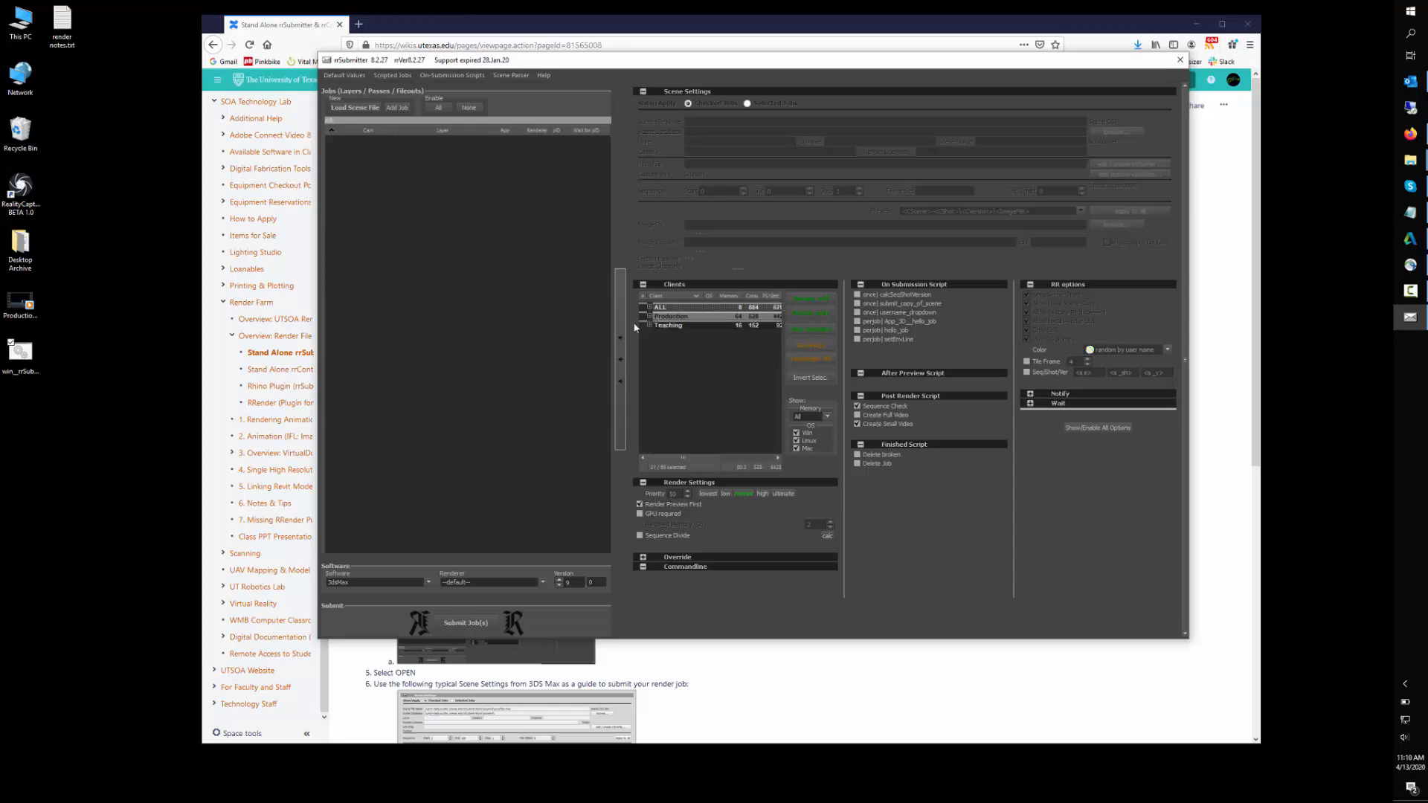
pyautogui.click(639, 505)
# Step: Start loading a scene file, browse to the Max Models folder on the RS (V:) network drive, and show All Files
pyautogui.click(355, 107)
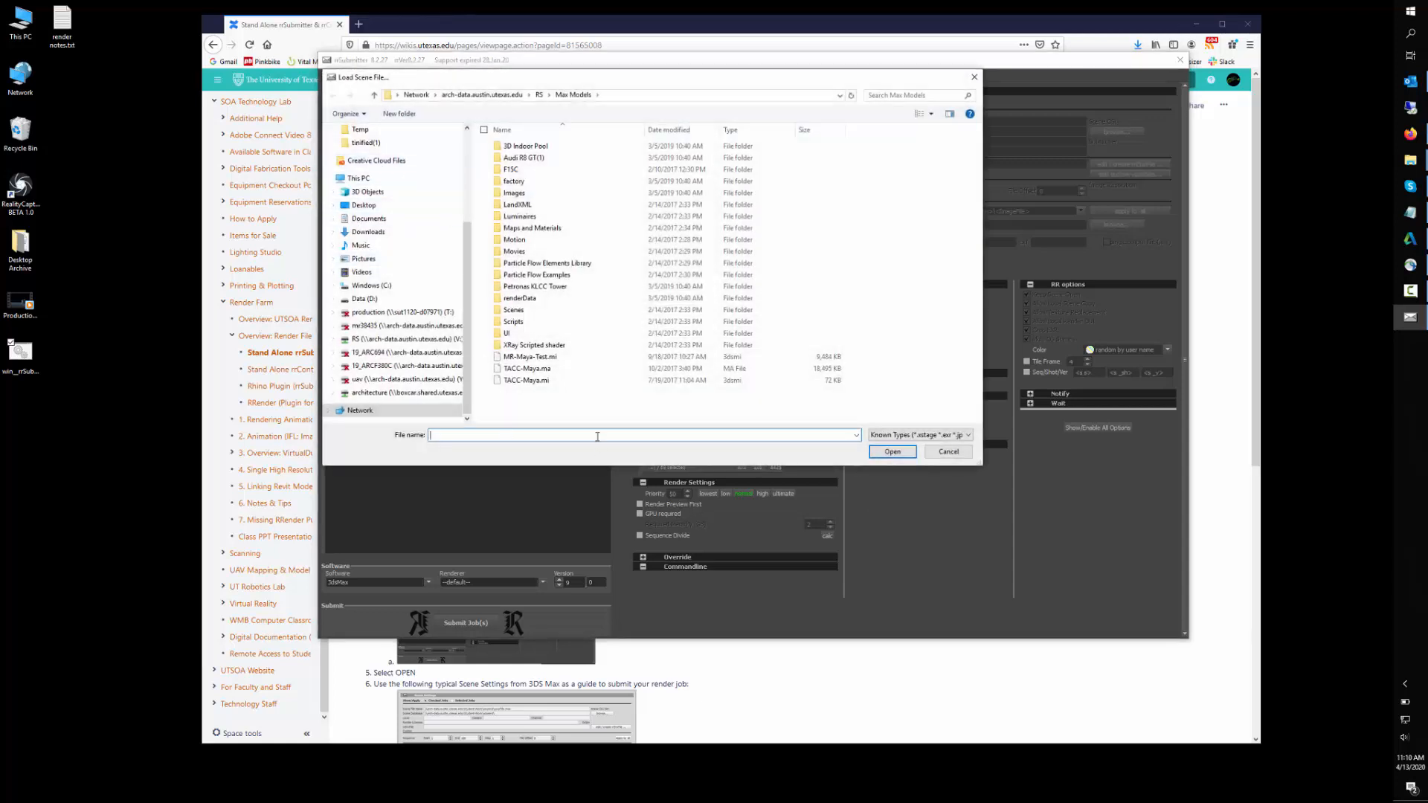
pyautogui.click(392, 338)
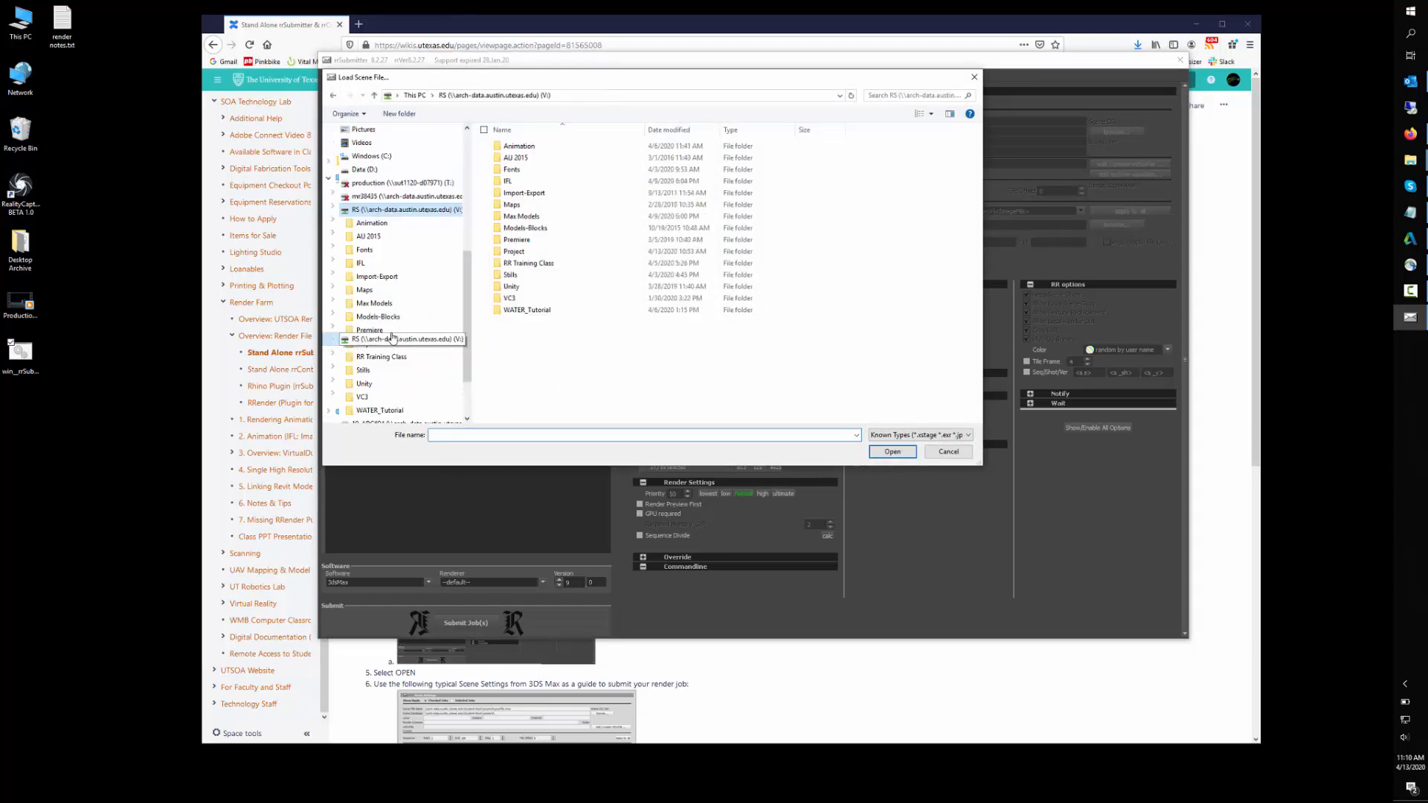
pyautogui.click(532, 216)
pyautogui.doubleClick(533, 216)
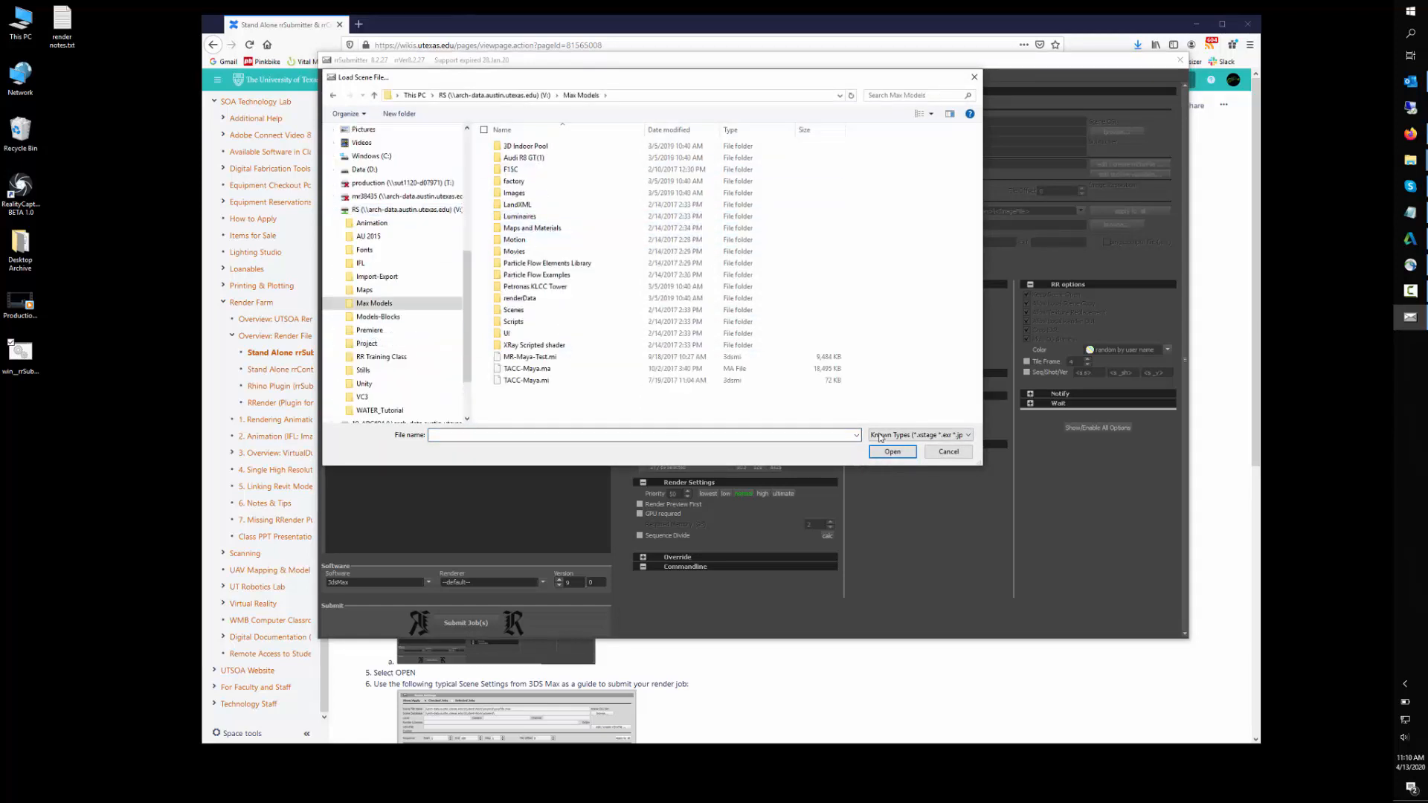
pyautogui.click(946, 437)
pyautogui.scroll(1, 916, 453)
pyautogui.click(921, 447)
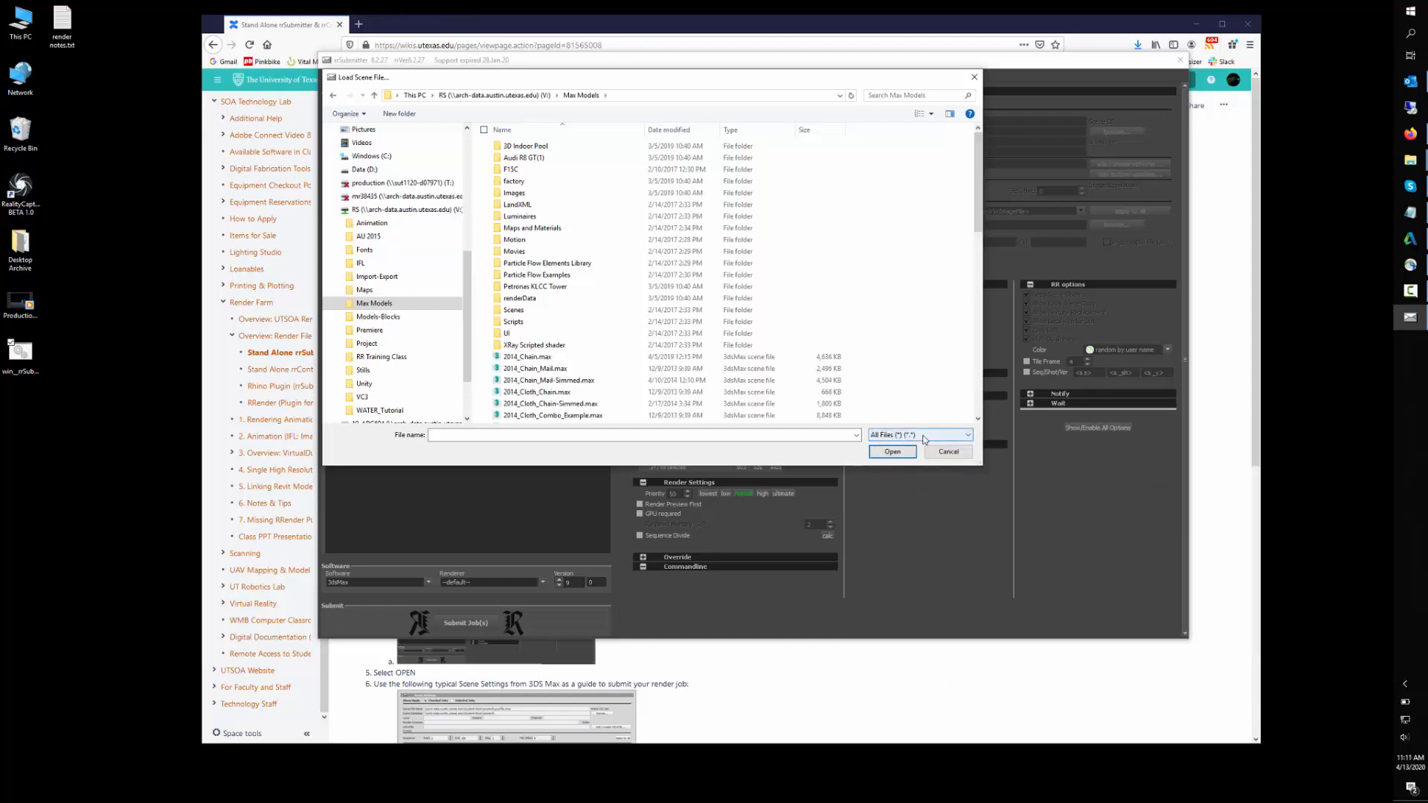
# Step: Load the scene file 2019-Rain200Frames.max from the Max Models folder as a new job
pyautogui.moveTo(979, 187); pyautogui.dragTo(980, 260)
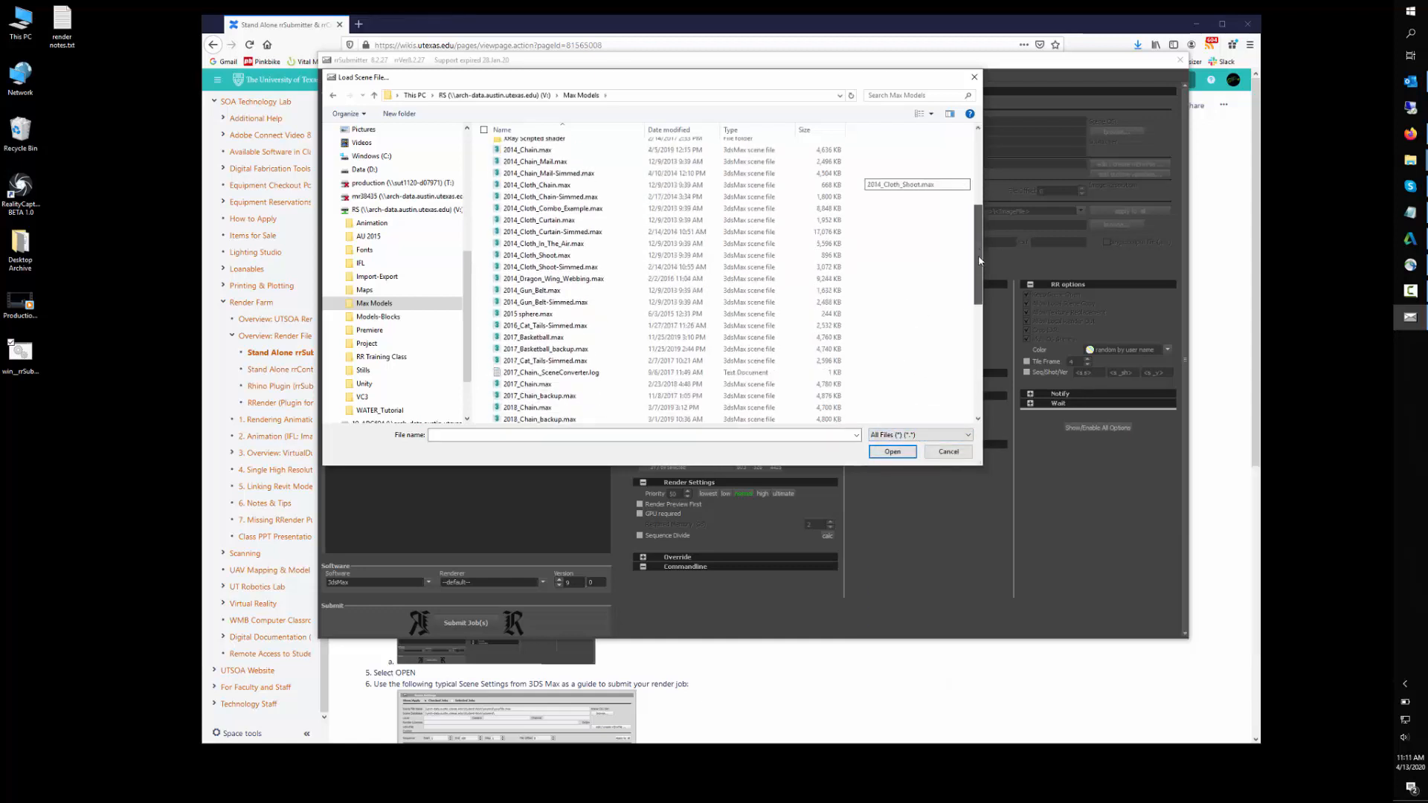
pyautogui.scroll(-3, 575, 353)
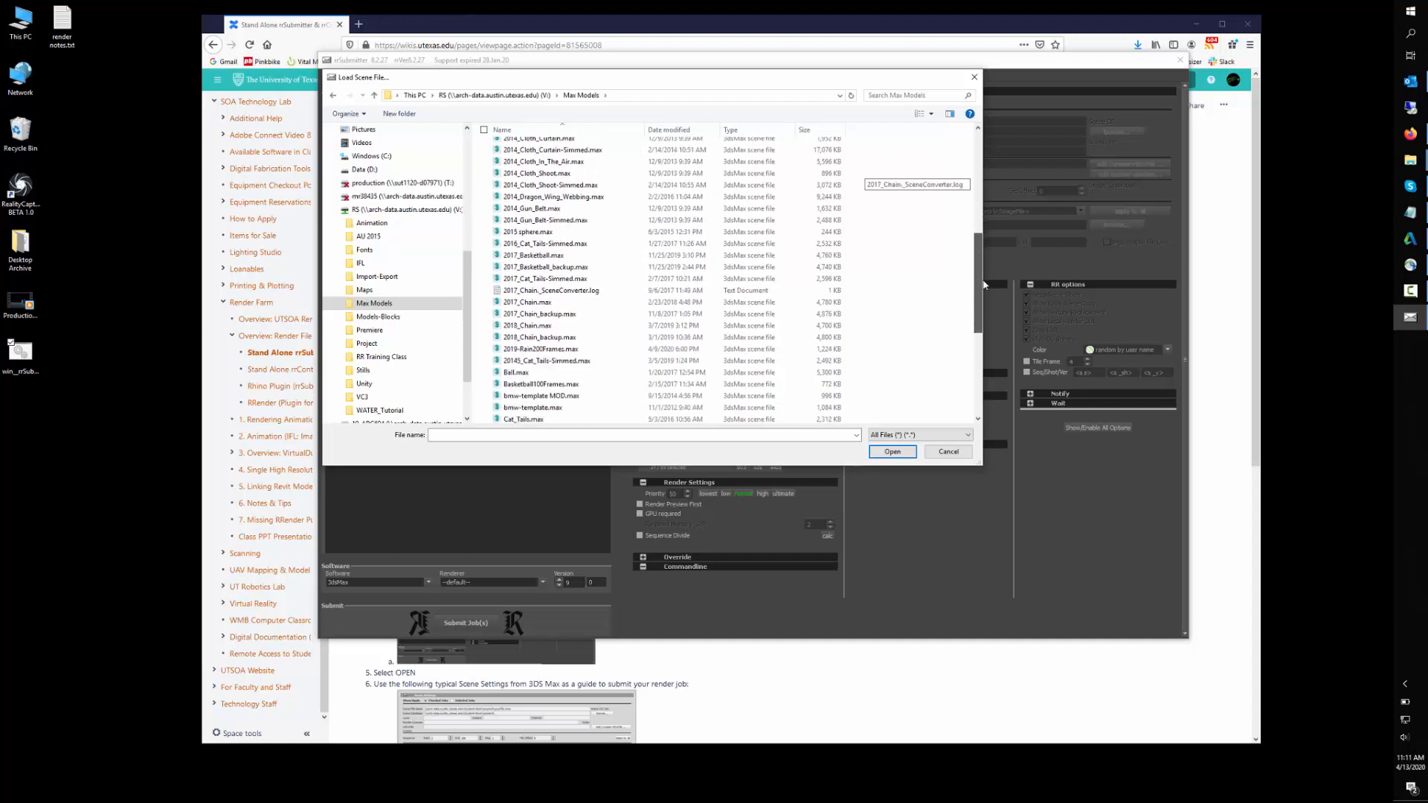
pyautogui.click(573, 347)
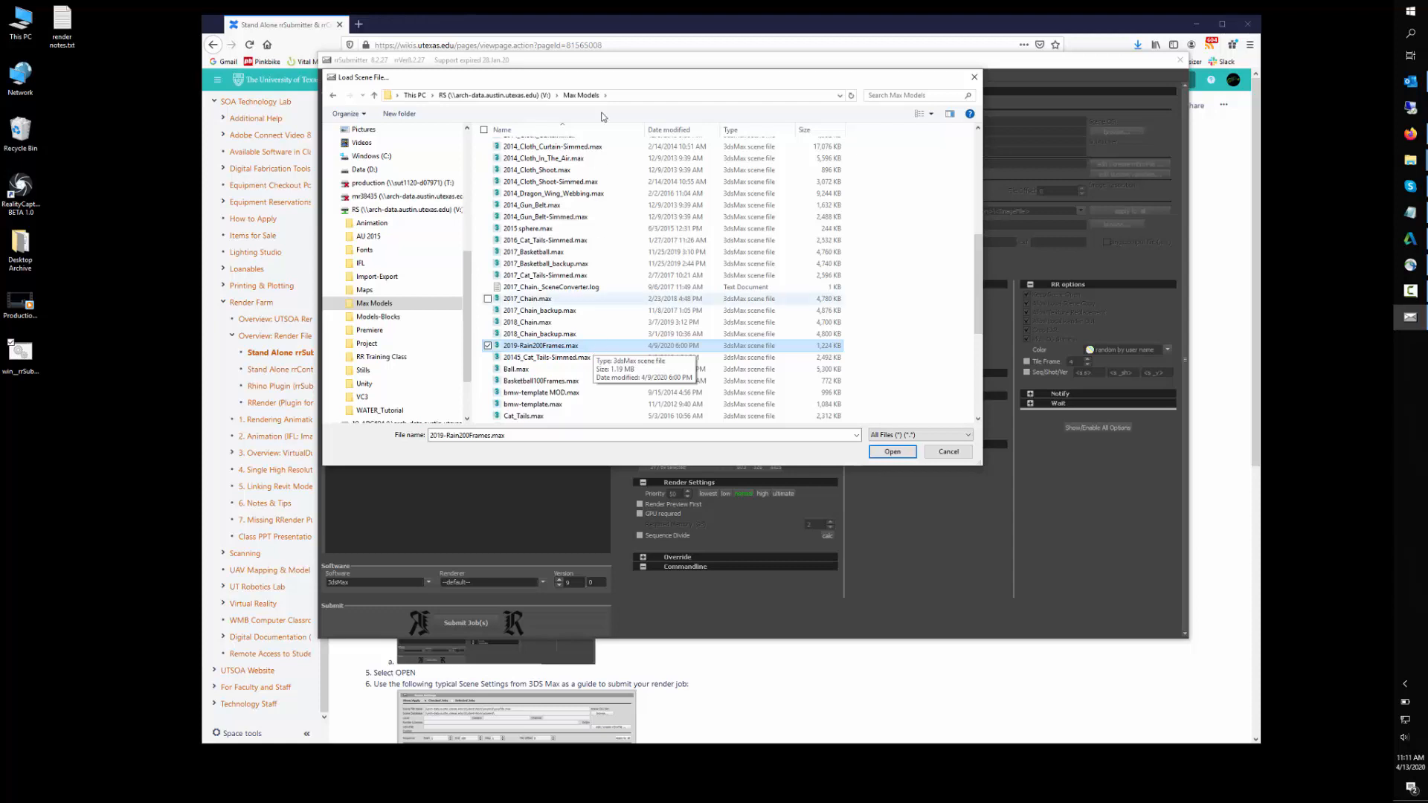
pyautogui.moveTo(638, 78); pyautogui.dragTo(645, 80)
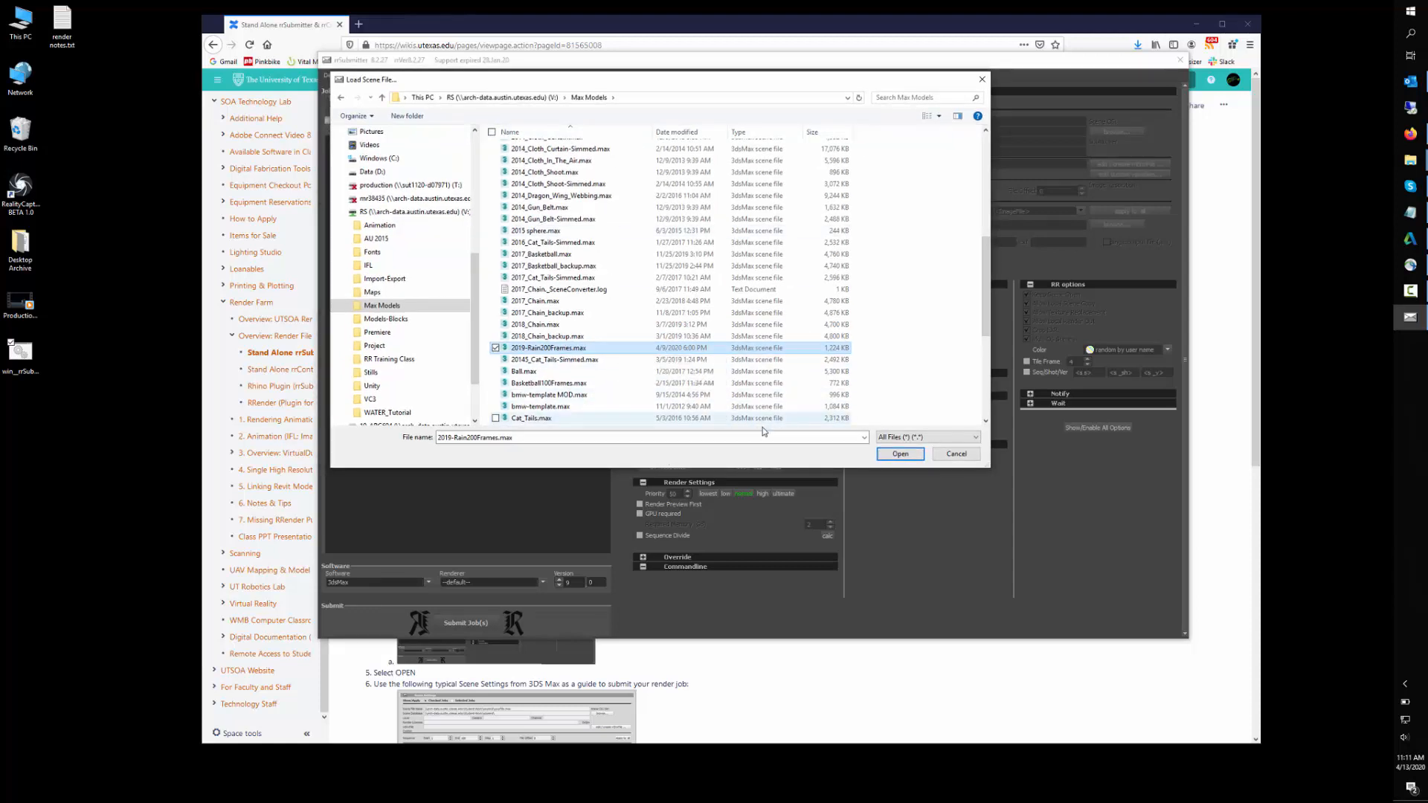
pyautogui.click(908, 460)
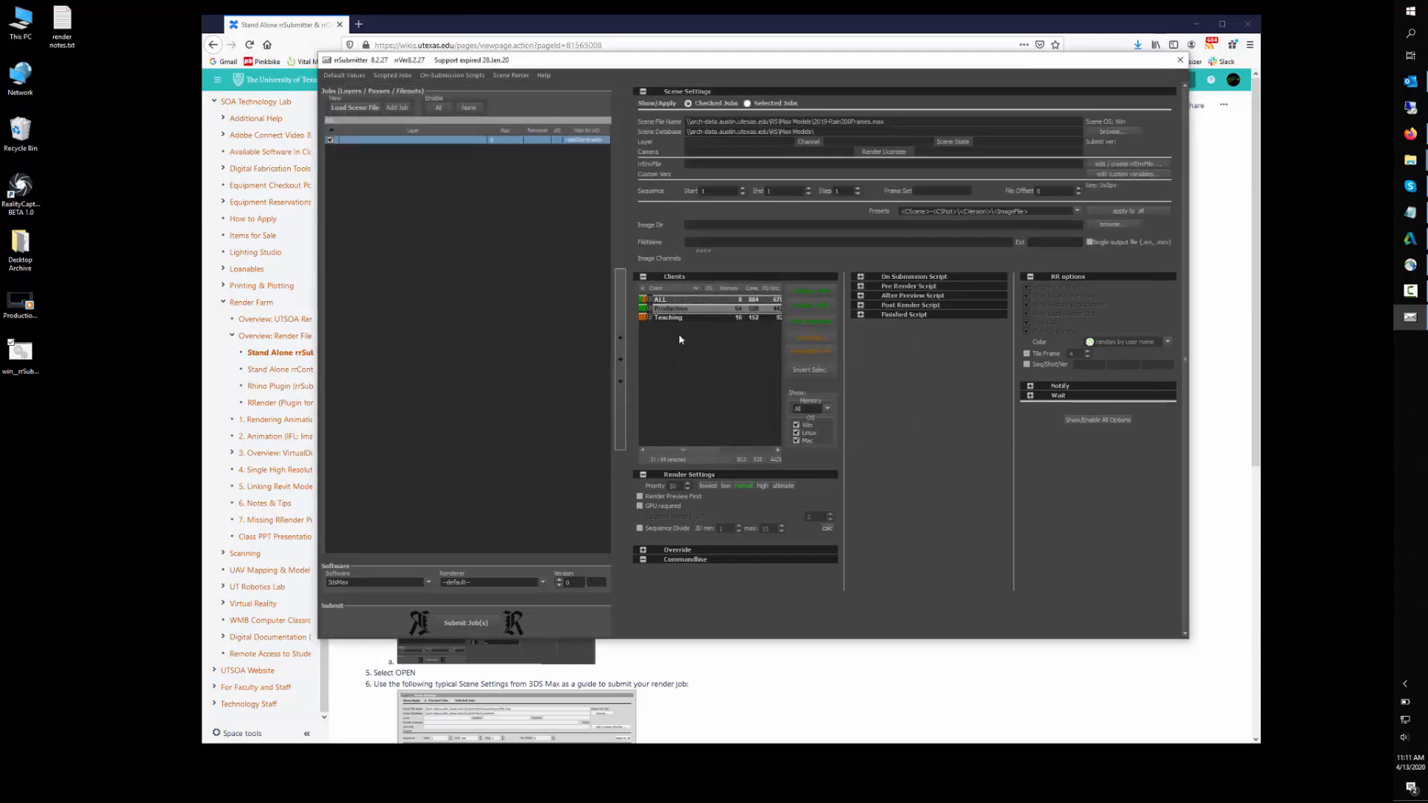
# Step: Copy the Scene Database path into the job's Image Dir setting
pyautogui.moveTo(749, 61); pyautogui.dragTo(749, 58)
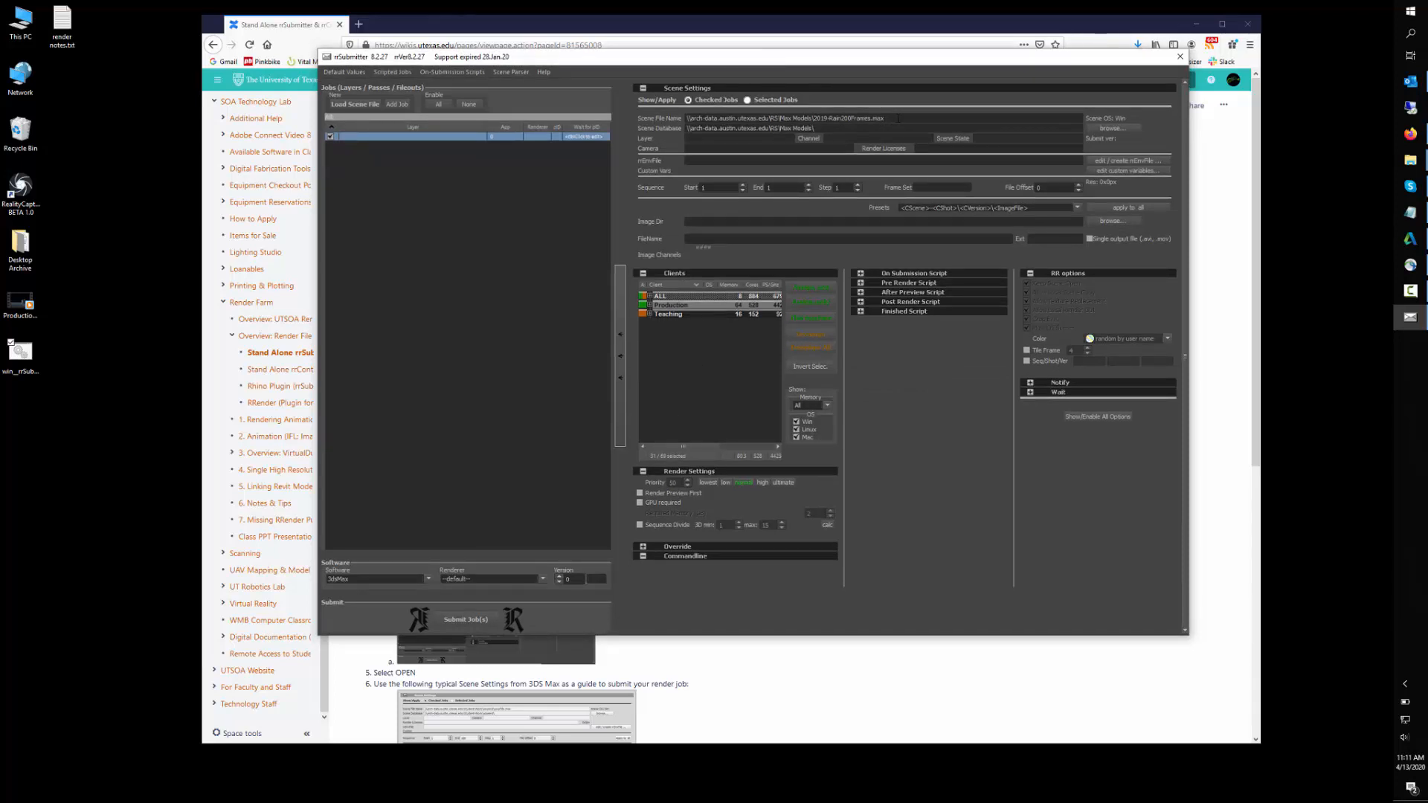
pyautogui.moveTo(898, 118); pyautogui.dragTo(687, 121)
pyautogui.moveTo(822, 129); pyautogui.dragTo(687, 129)
pyautogui.click(721, 129)
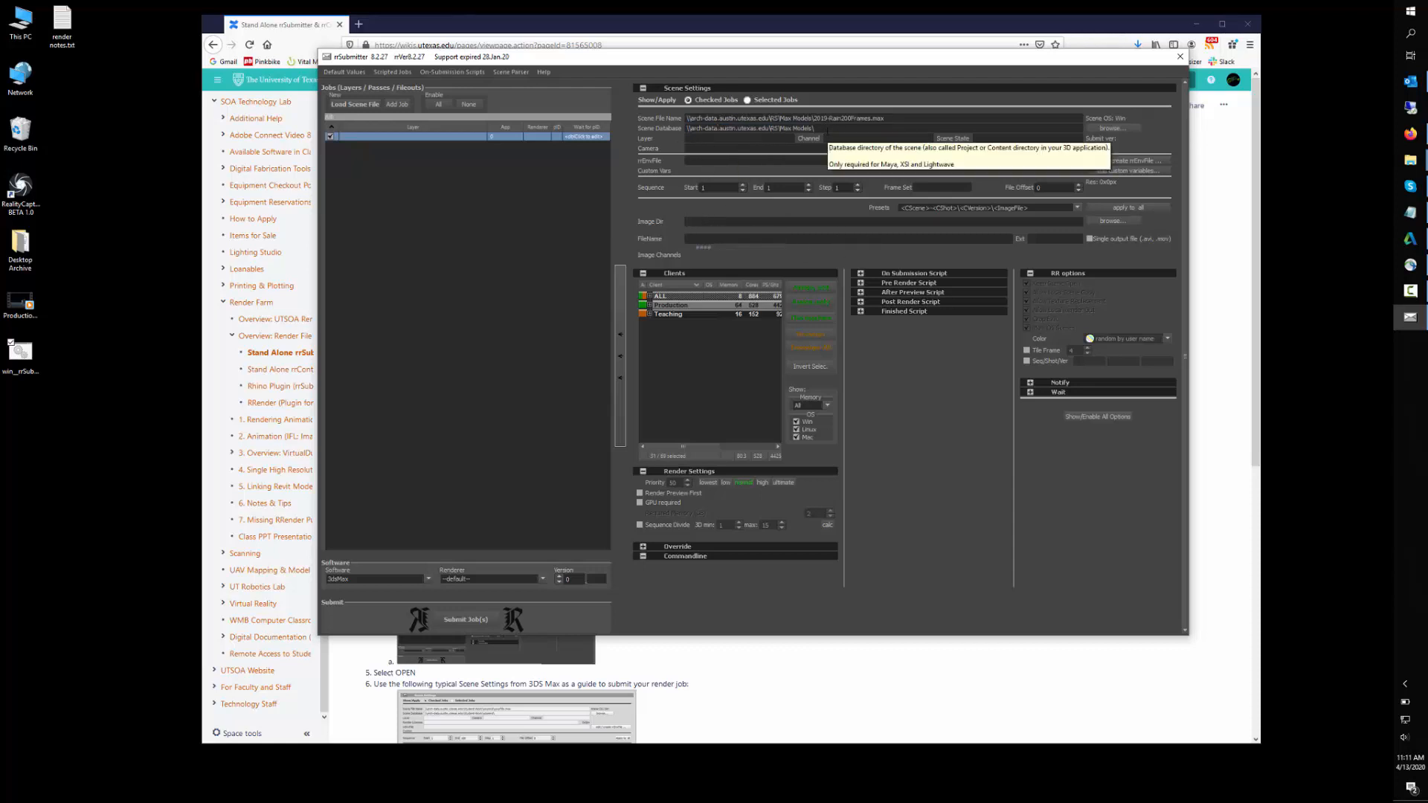
pyautogui.moveTo(816, 129); pyautogui.dragTo(685, 129)
pyautogui.hotkey('ctrl', 'c')
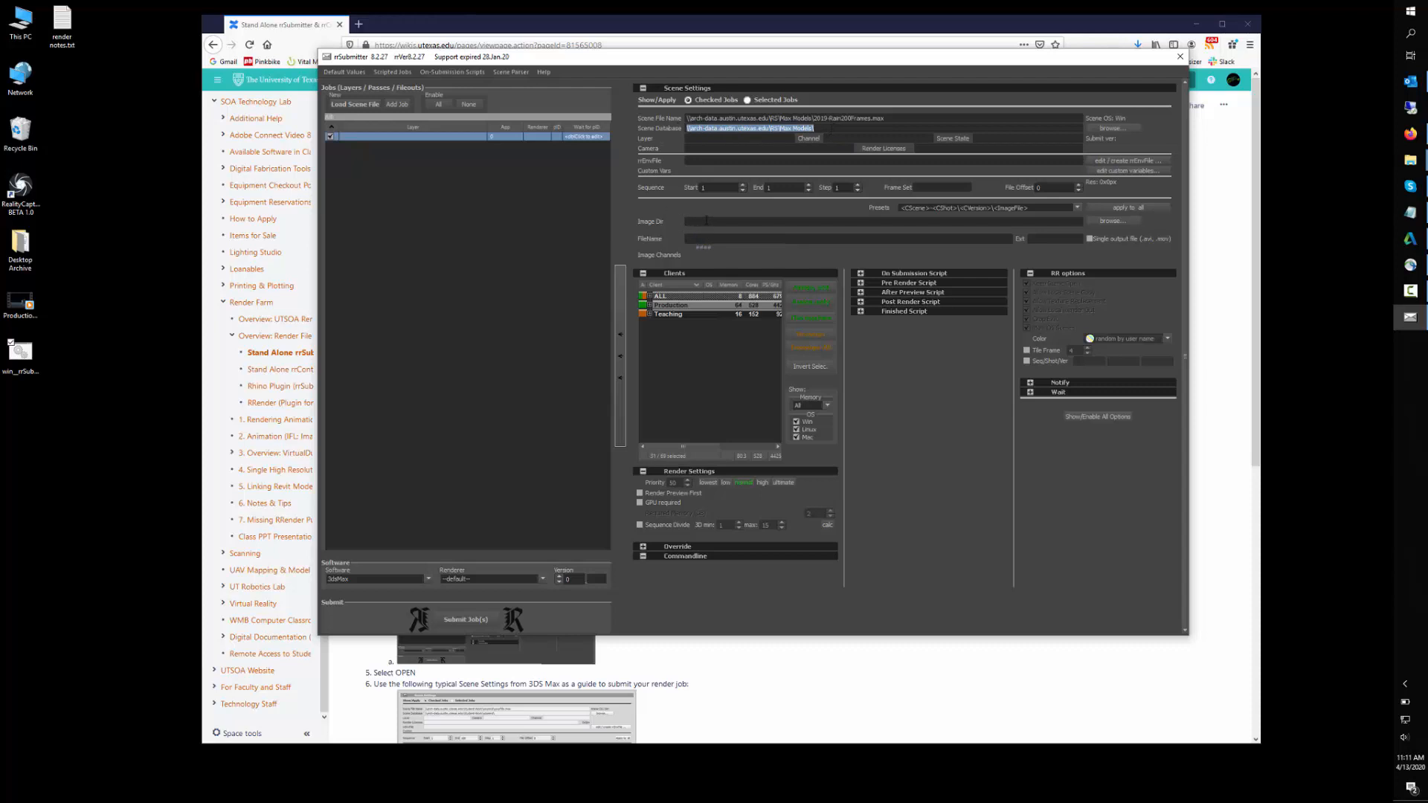
pyautogui.click(706, 221)
pyautogui.hotkey('ctrl', 'v')
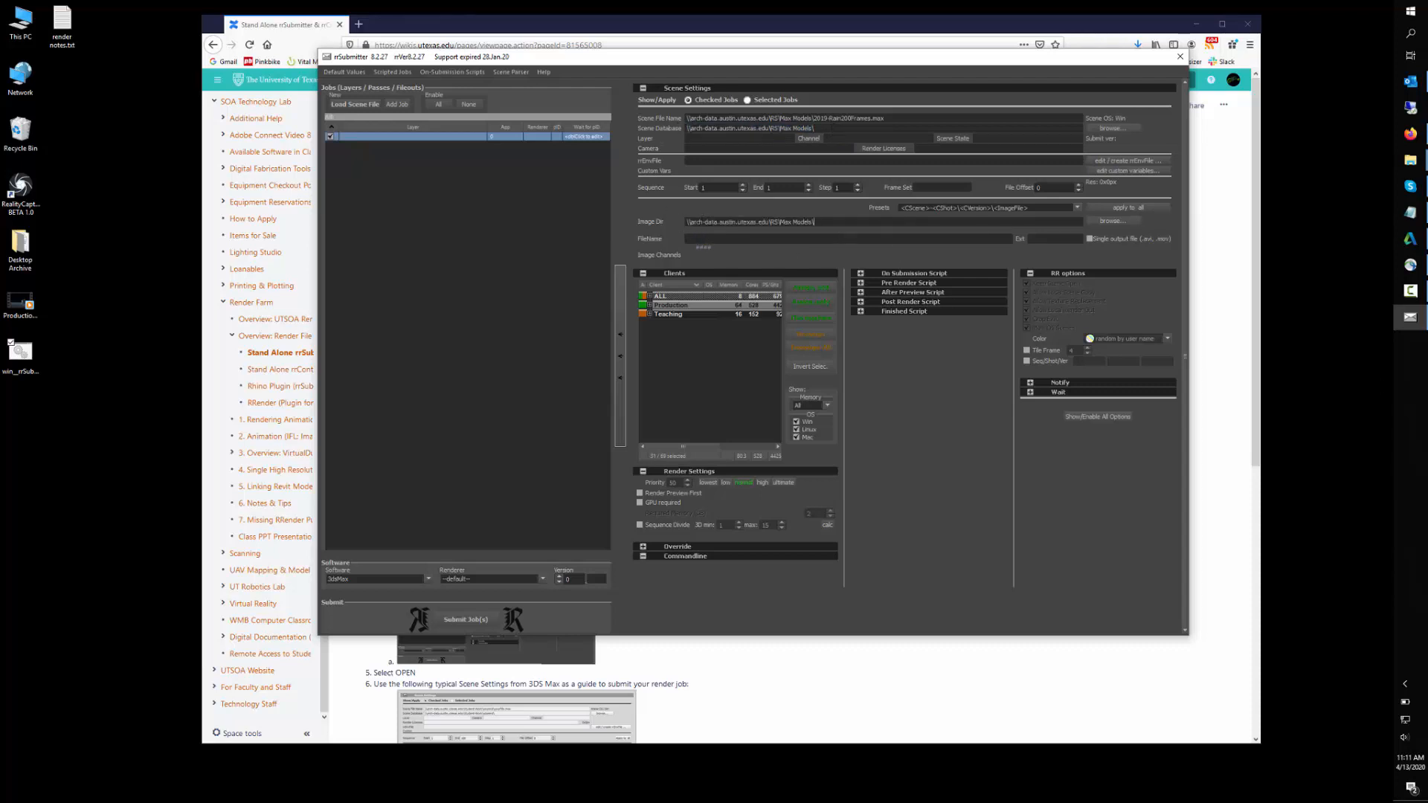
# Step: Extend the Image Dir path with the IFL subfolder and set the output file name to image with the .bmp extension
pyautogui.hotkey('alt', 'Tab')
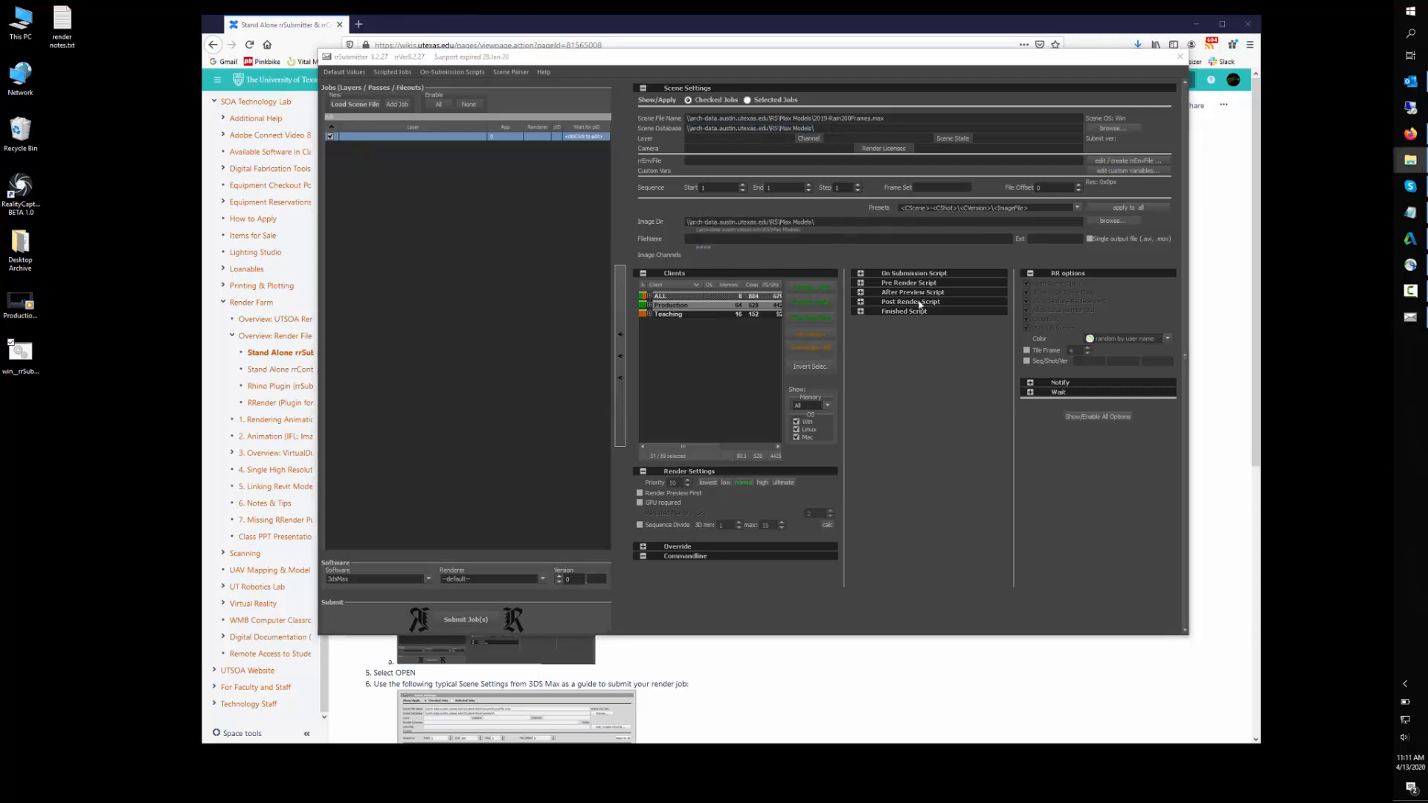
pyautogui.click(850, 225)
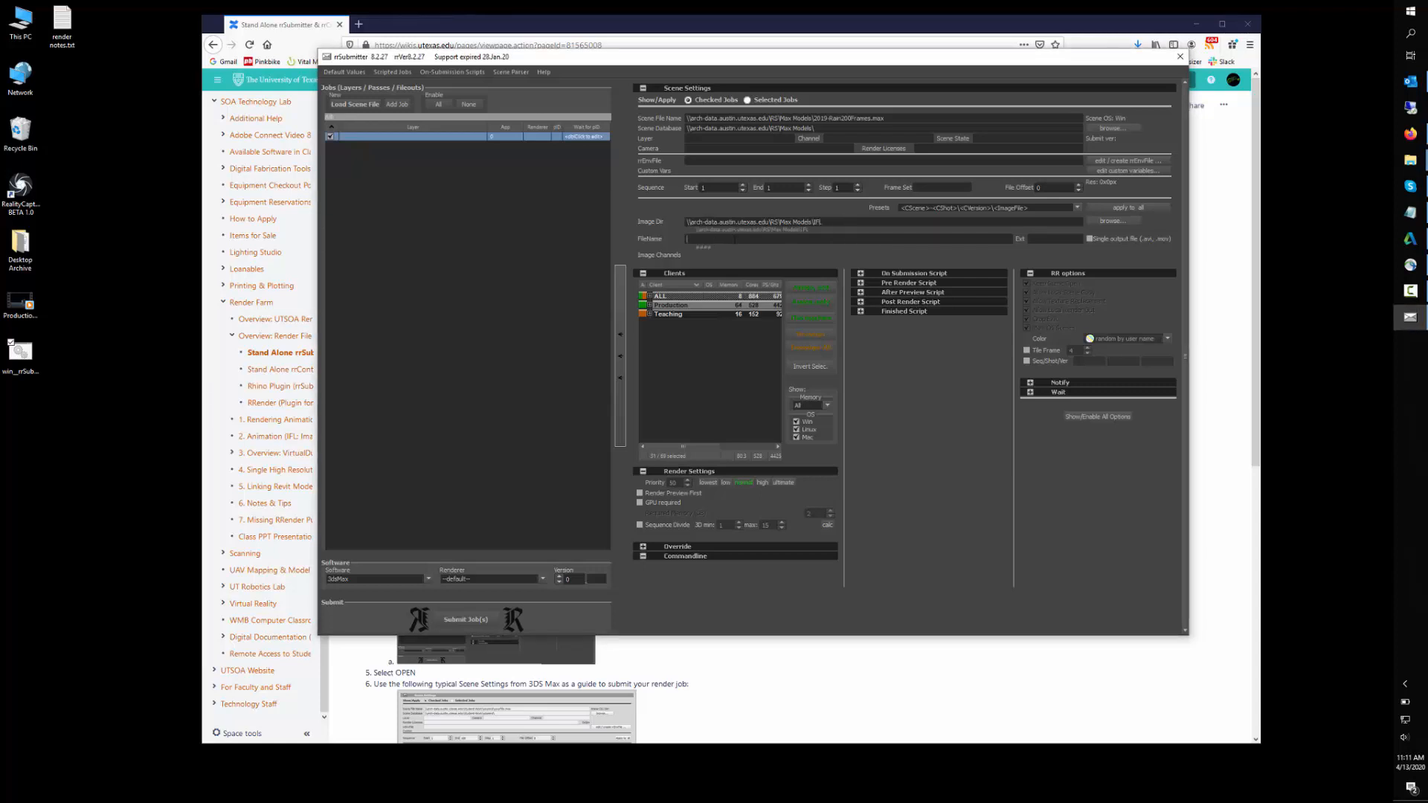
pyautogui.click(733, 239)
pyautogui.write('image')
pyautogui.write('.bmp')
# Step: Set the sequence's end frame to 200 and the 3ds Max version to 2019
pyautogui.click(735, 240)
pyautogui.write('2000')
pyautogui.doubleClick(567, 579)
# Step: Choose Vray-s as the renderer for the job
pyautogui.click(544, 579)
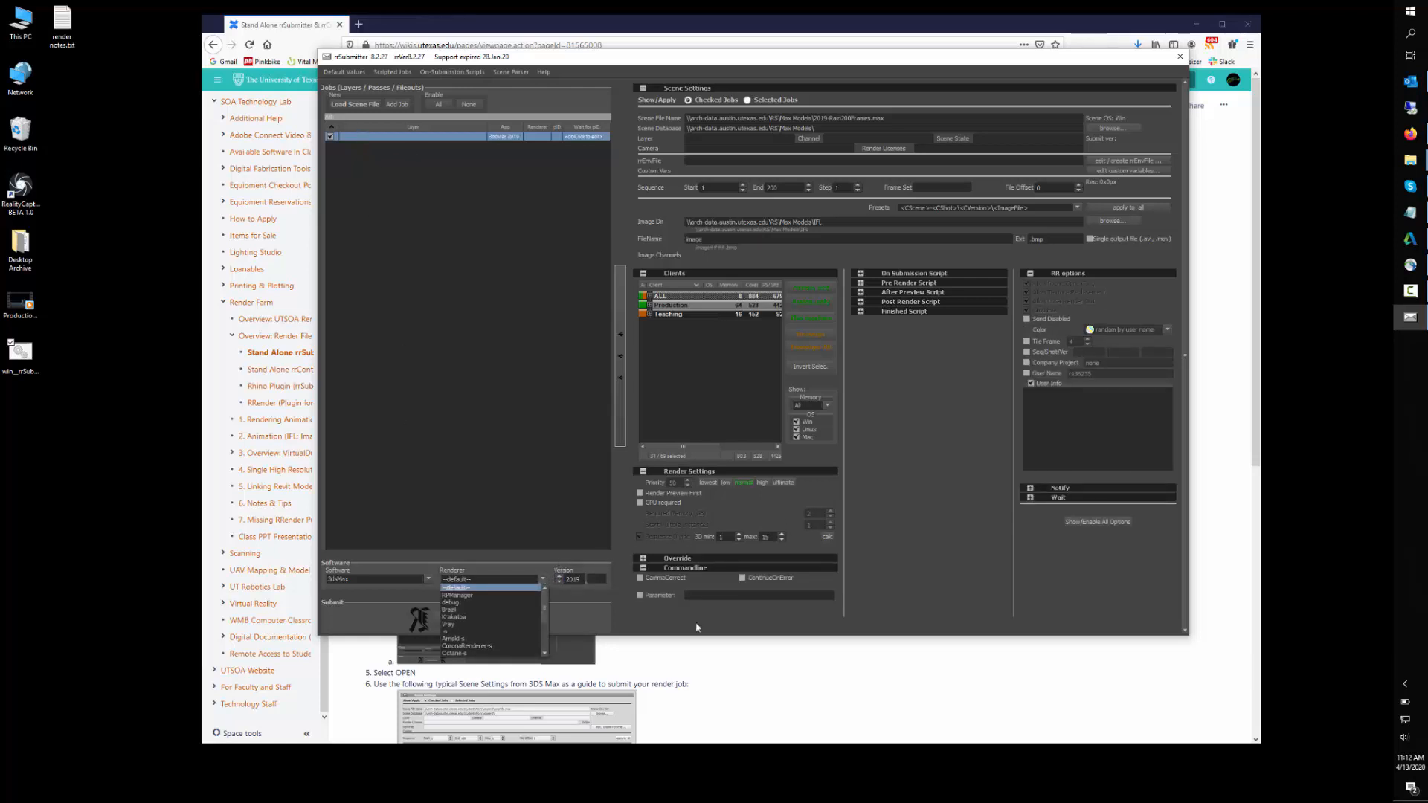
pyautogui.moveTo(546, 608); pyautogui.dragTo(546, 629)
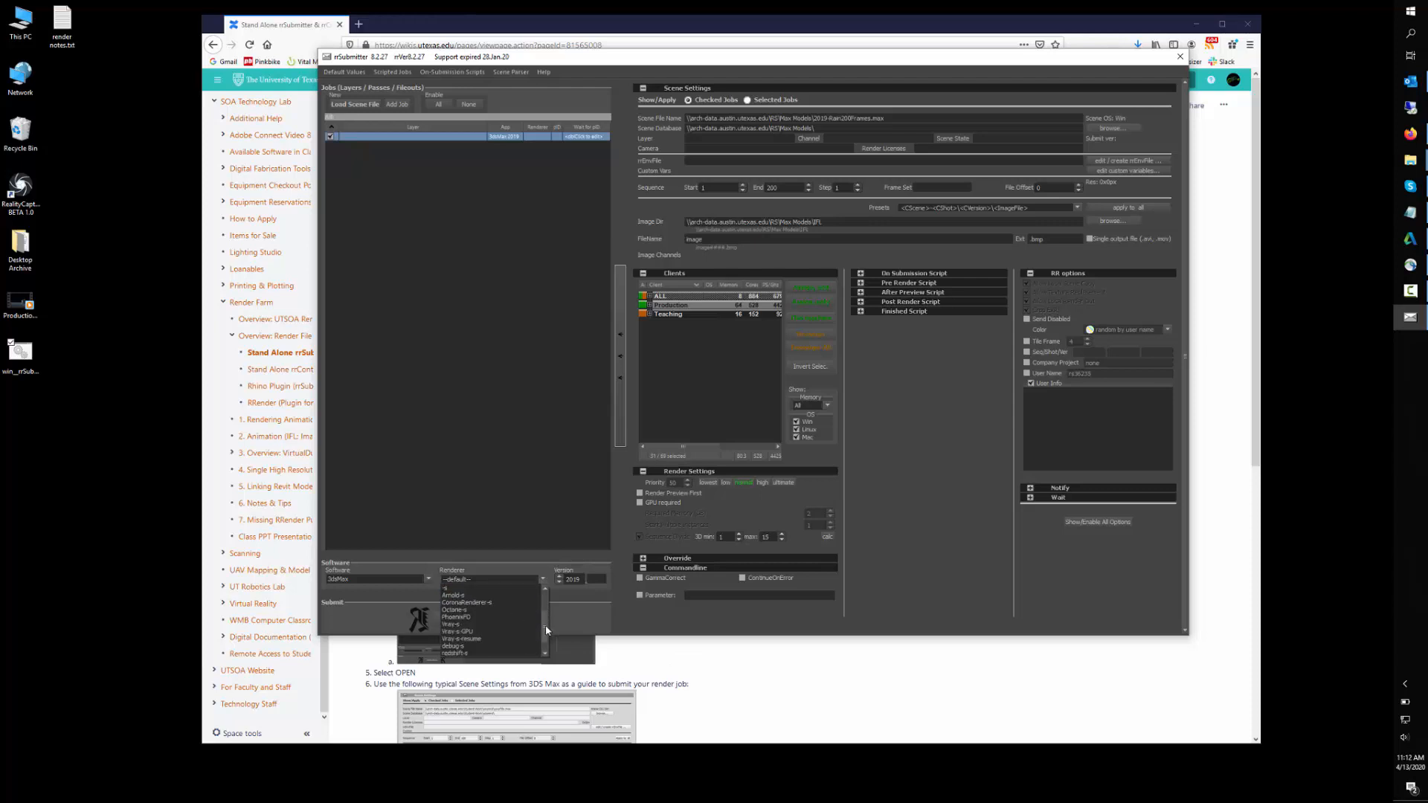
pyautogui.click(471, 625)
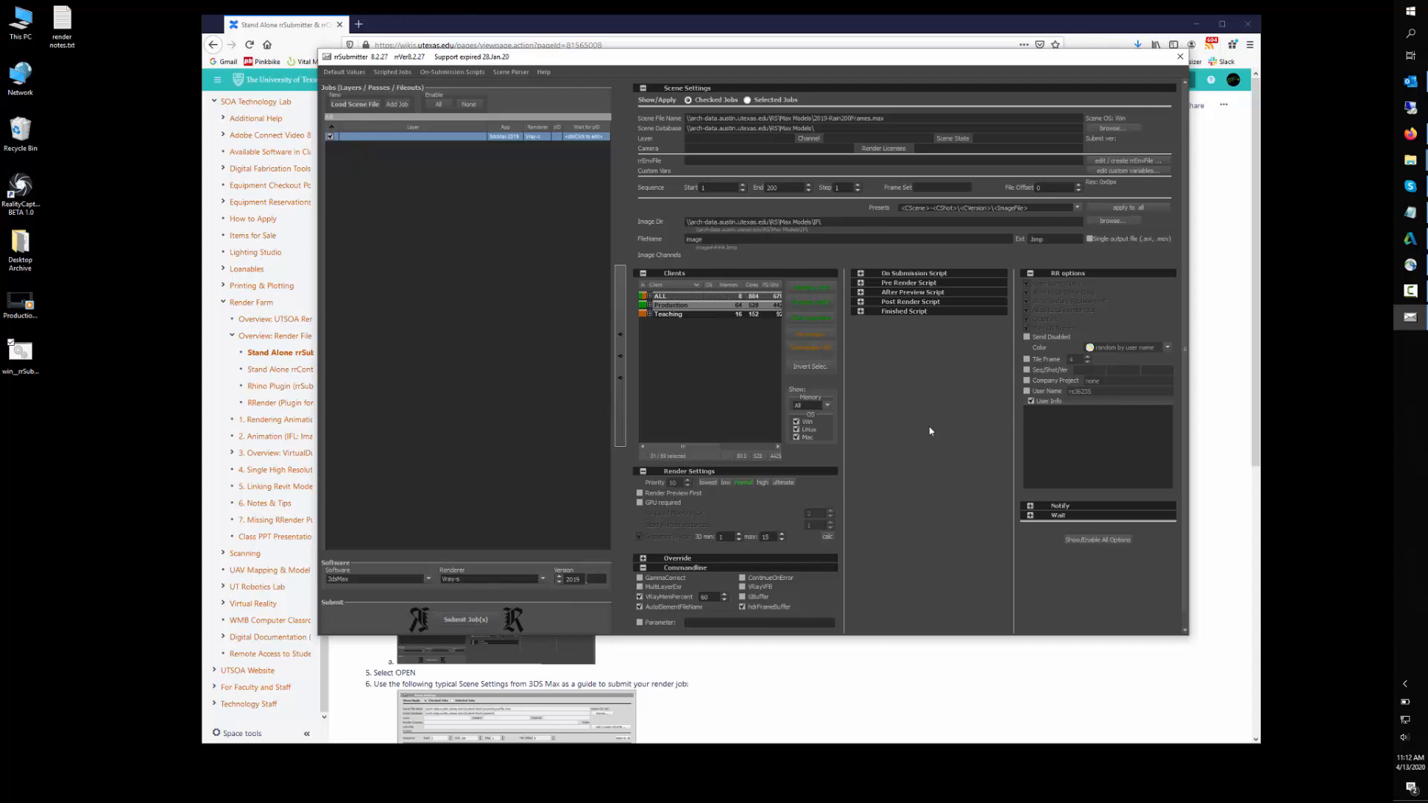
# Step: Expand the Production client group, submit the job to the render farm, and close rrSubmitter
pyautogui.click(650, 305)
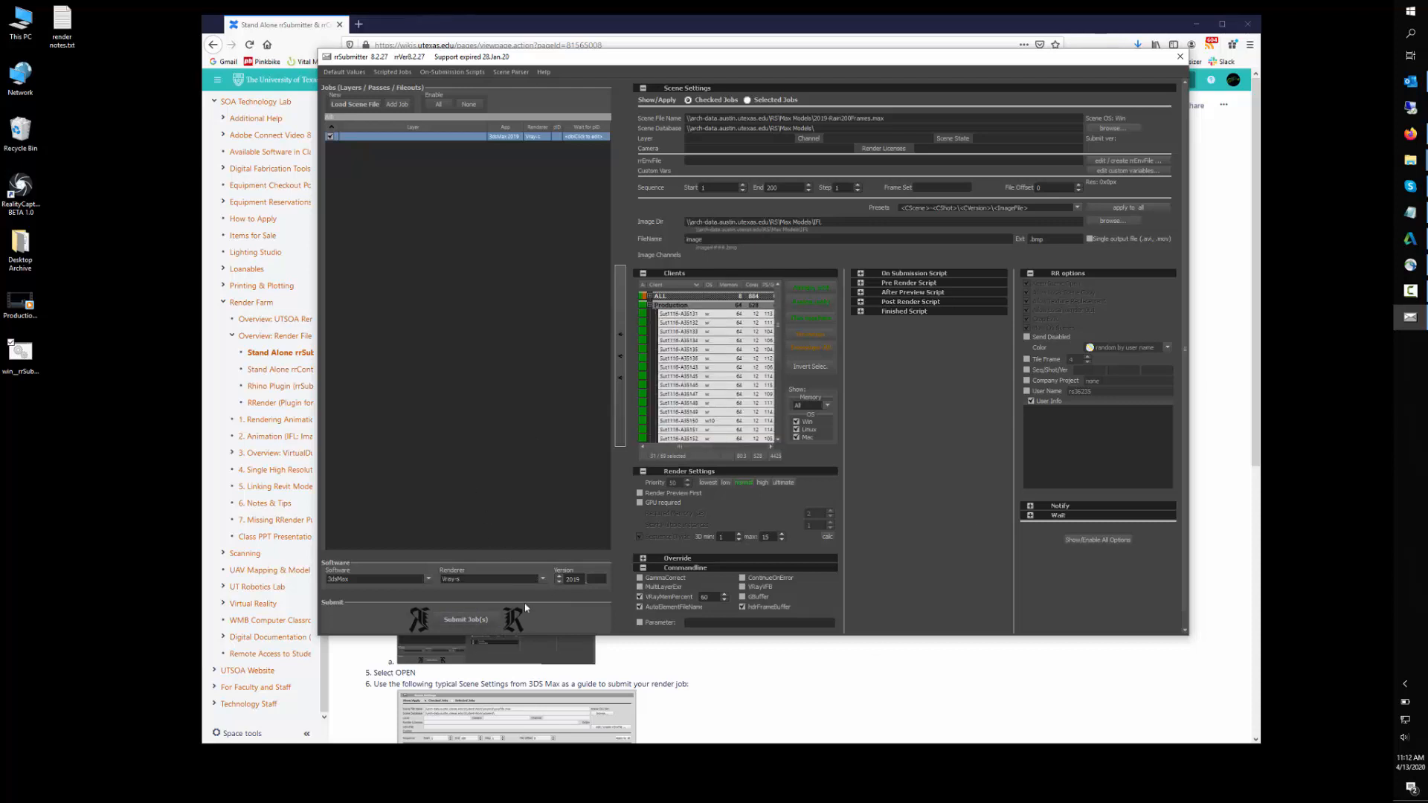
pyautogui.click(465, 620)
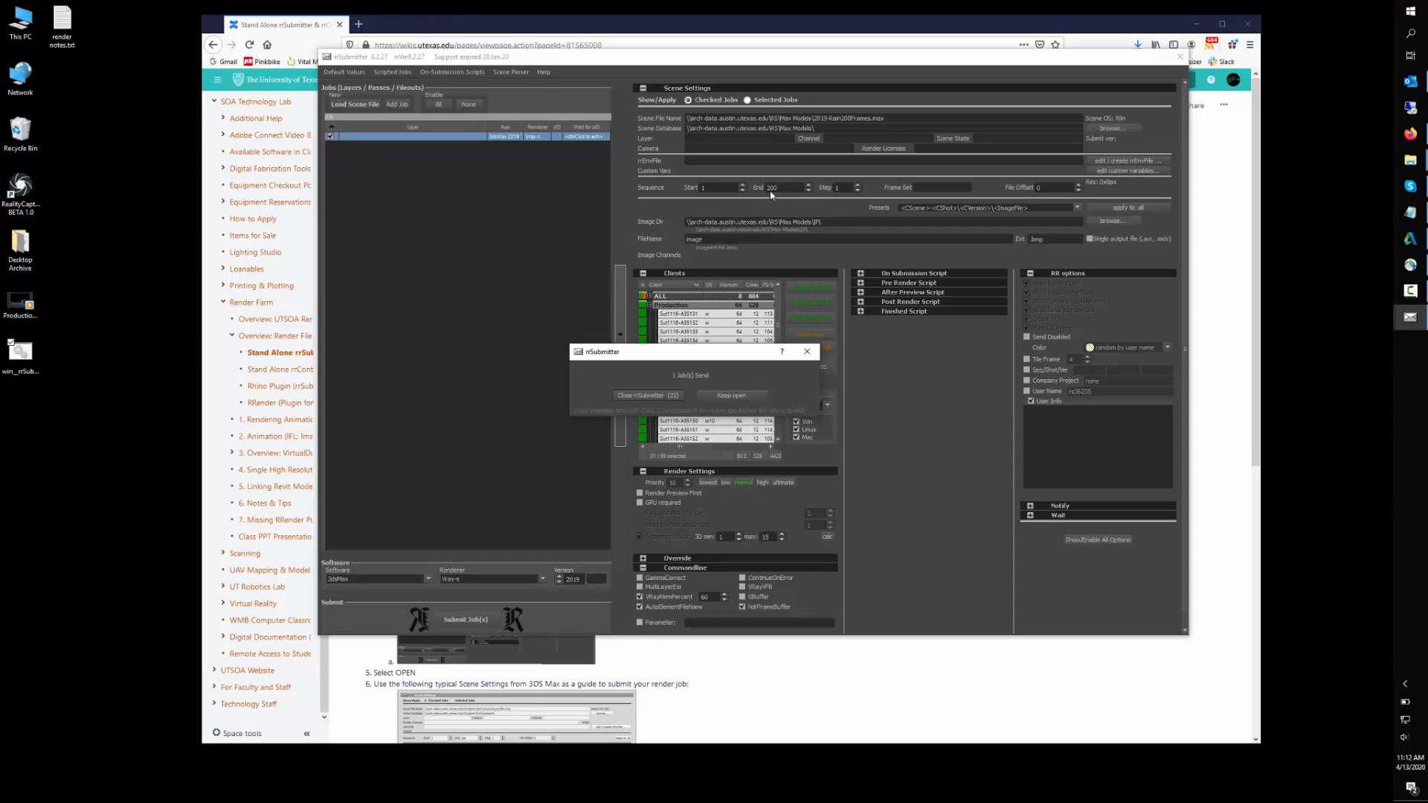
pyautogui.click(649, 395)
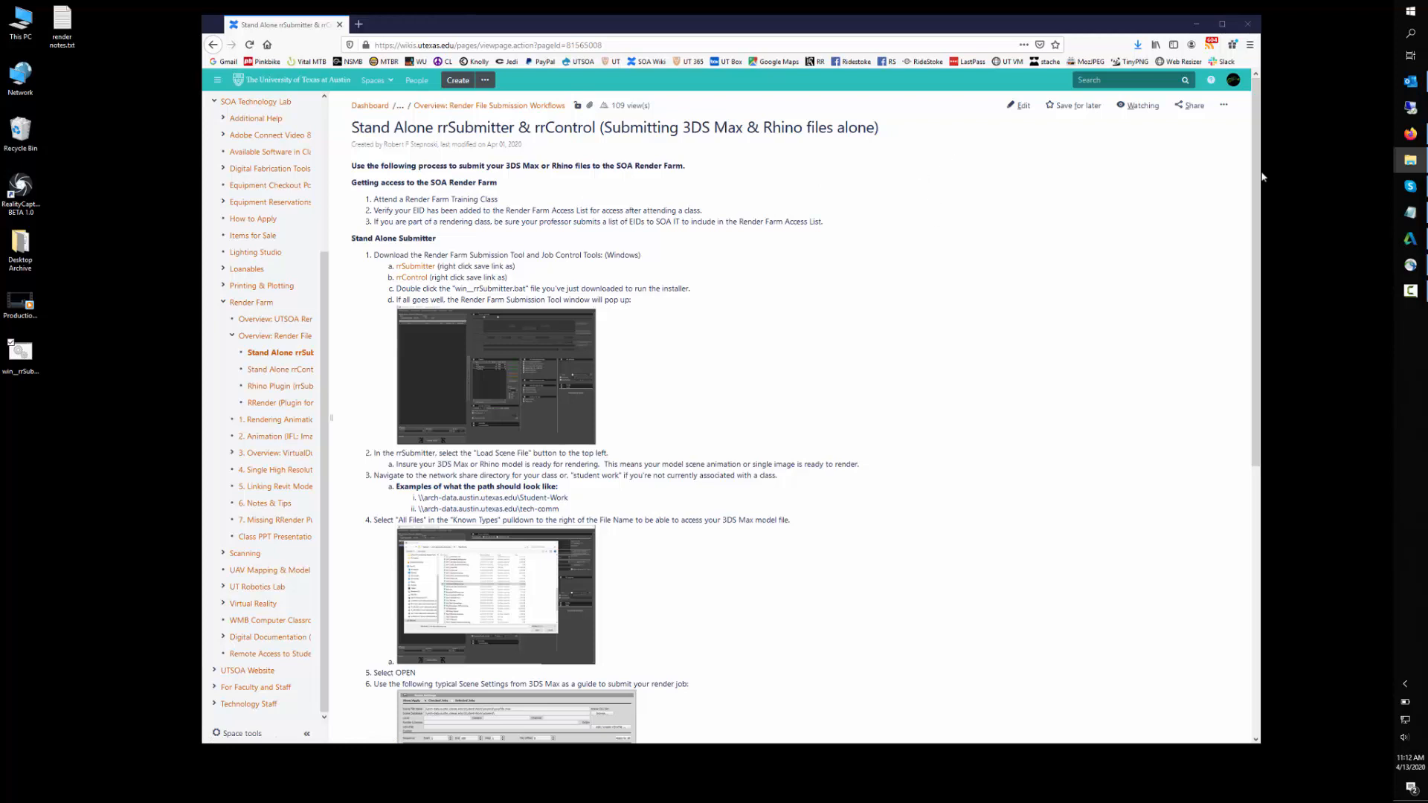
# Step: Open the render farm page arch-render.austin.utexas.edu in a new browser tab and view the details of the submitted job with frames 1-200
pyautogui.click(359, 24)
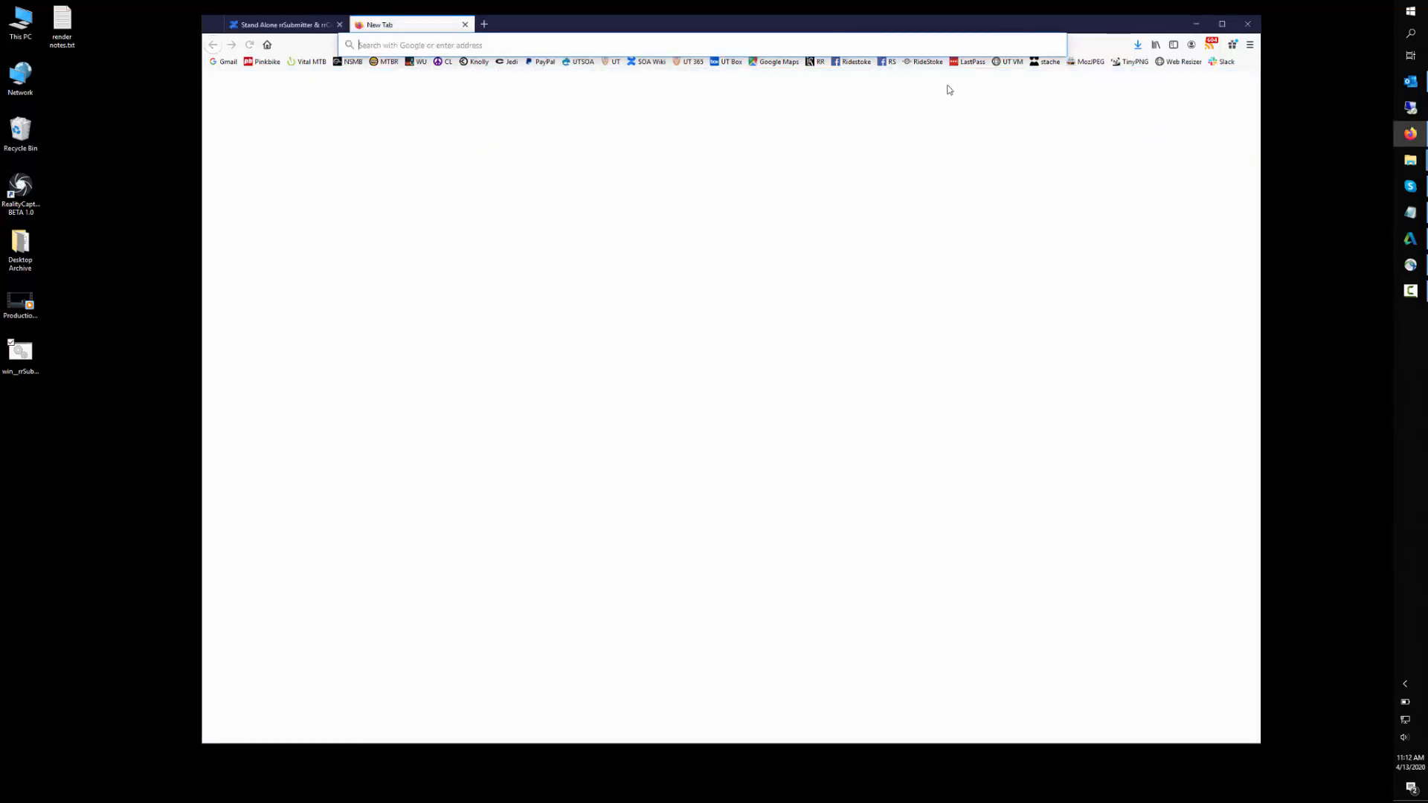
pyautogui.click(815, 61)
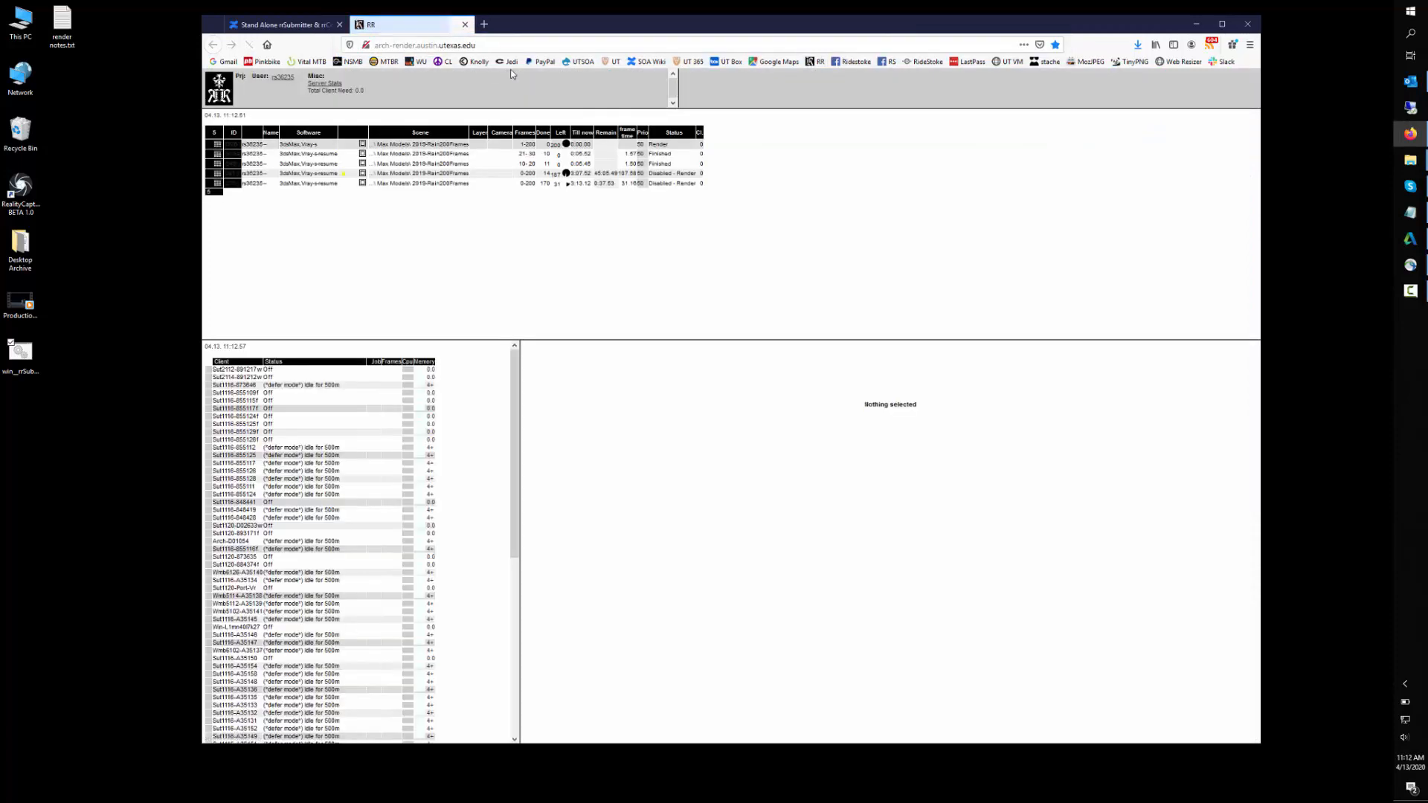
pyautogui.click(510, 44)
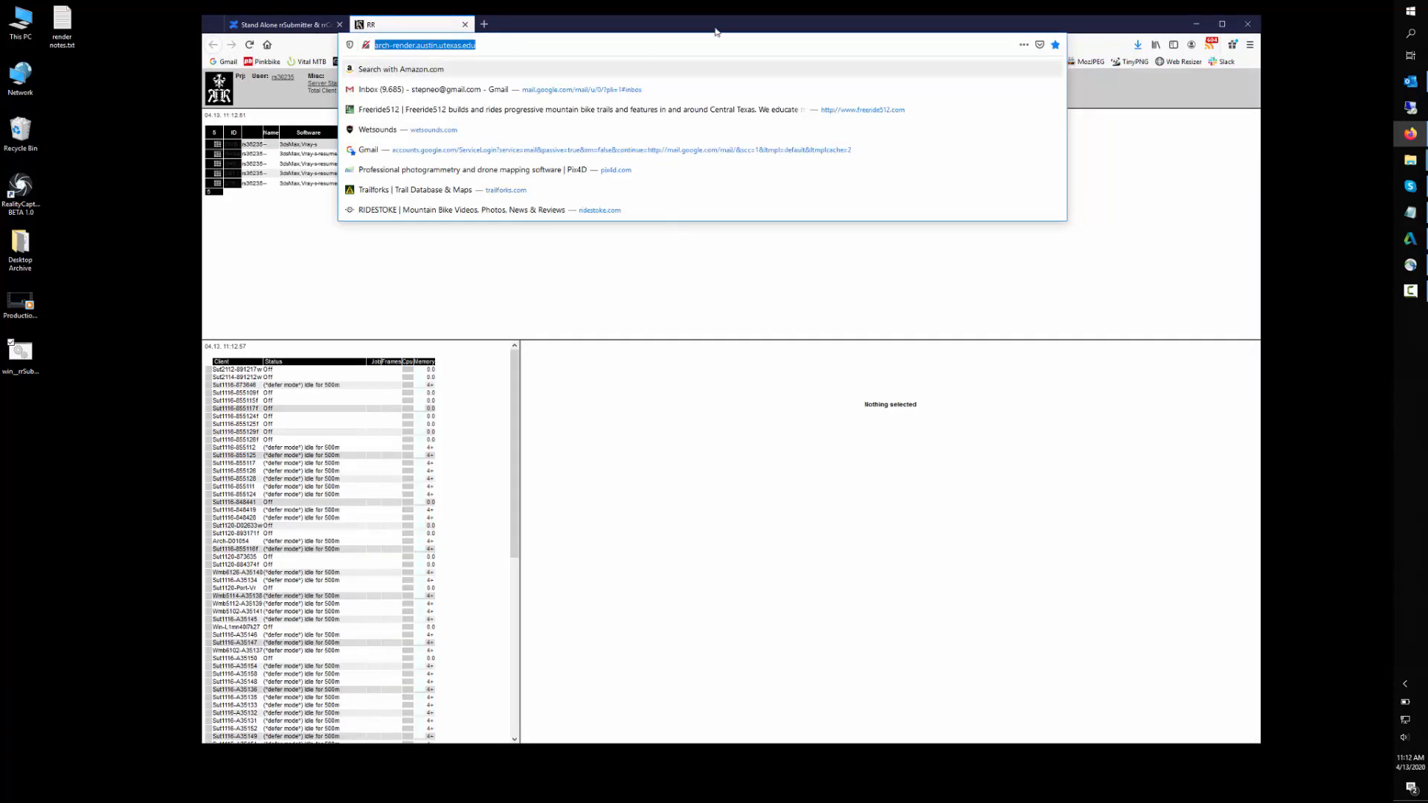
pyautogui.click(338, 251)
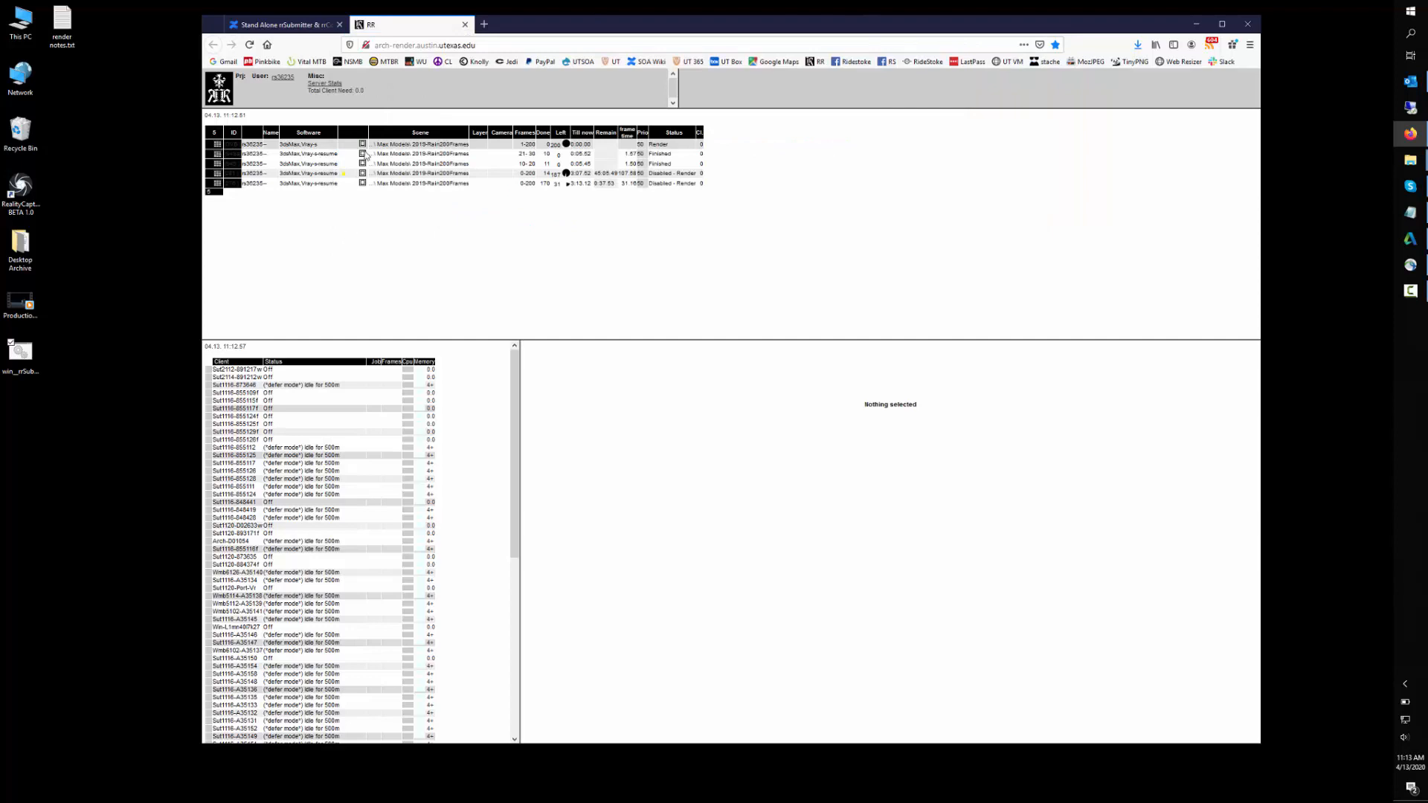
pyautogui.click(401, 145)
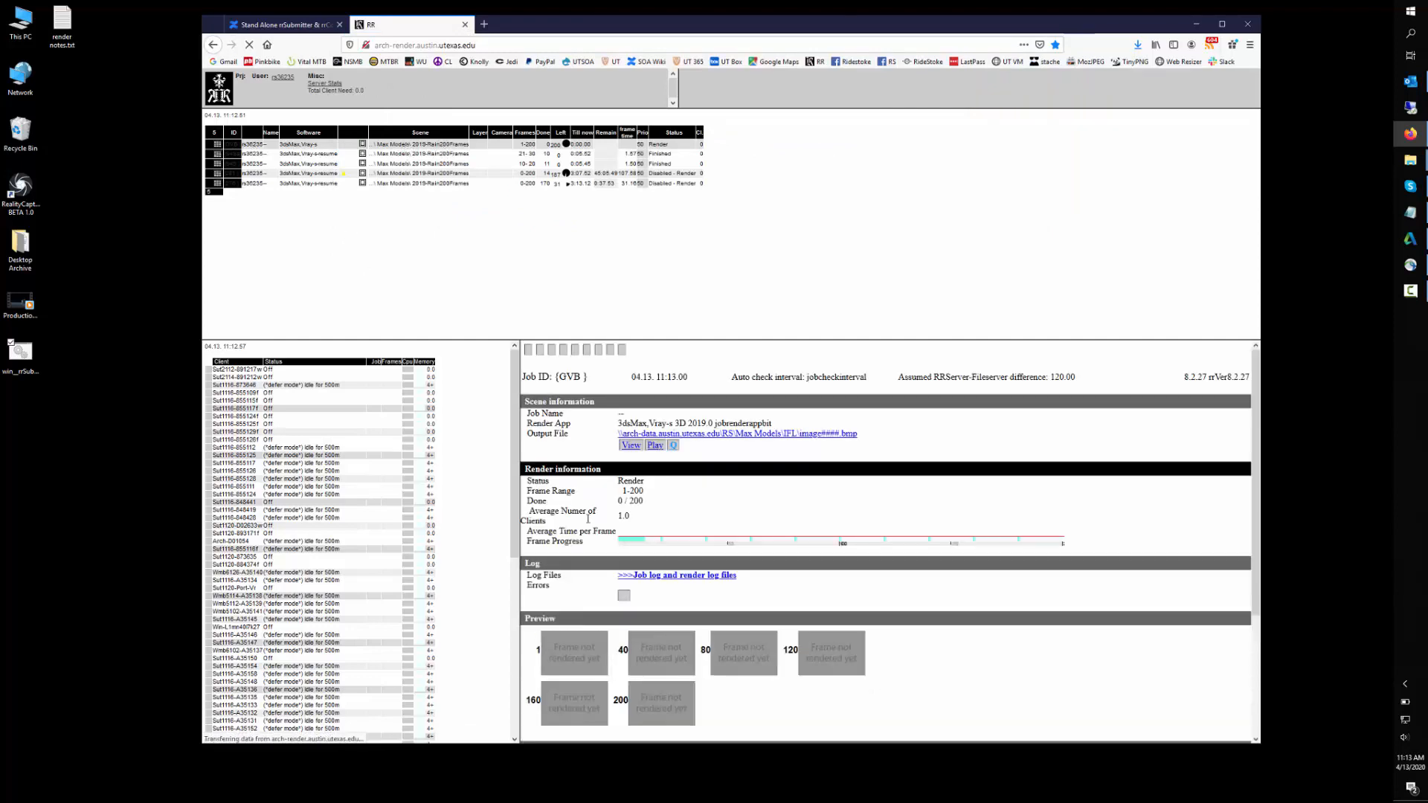